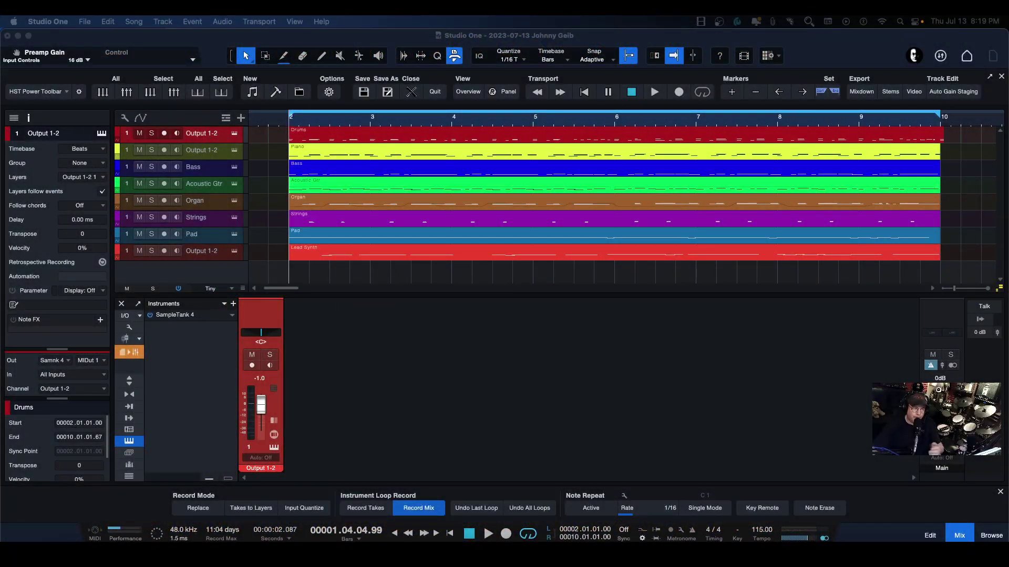
# Open SampleTank 4 for track 1 and play the song once to audition it
pyautogui.click(235, 143)
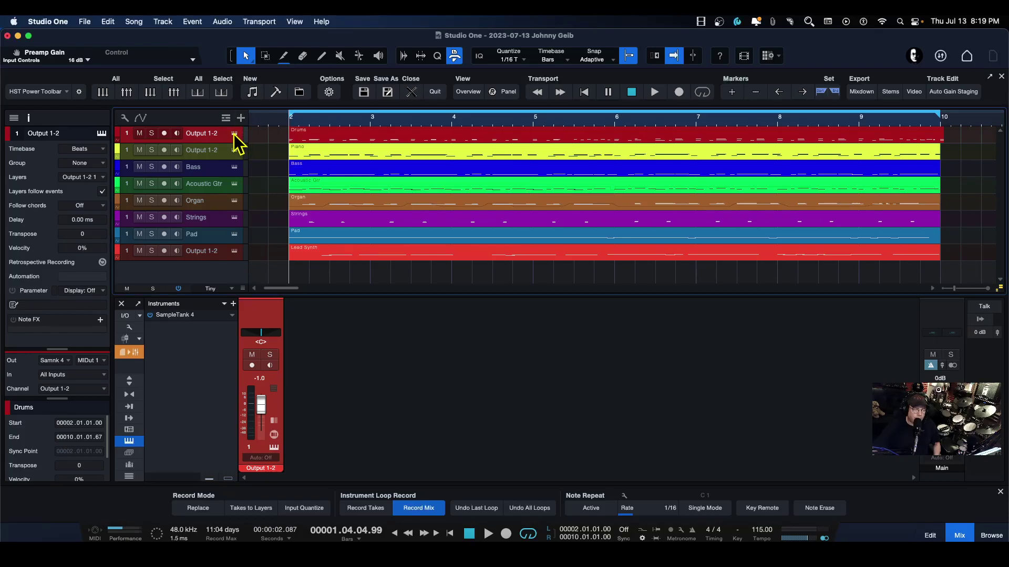
pyautogui.click(234, 133)
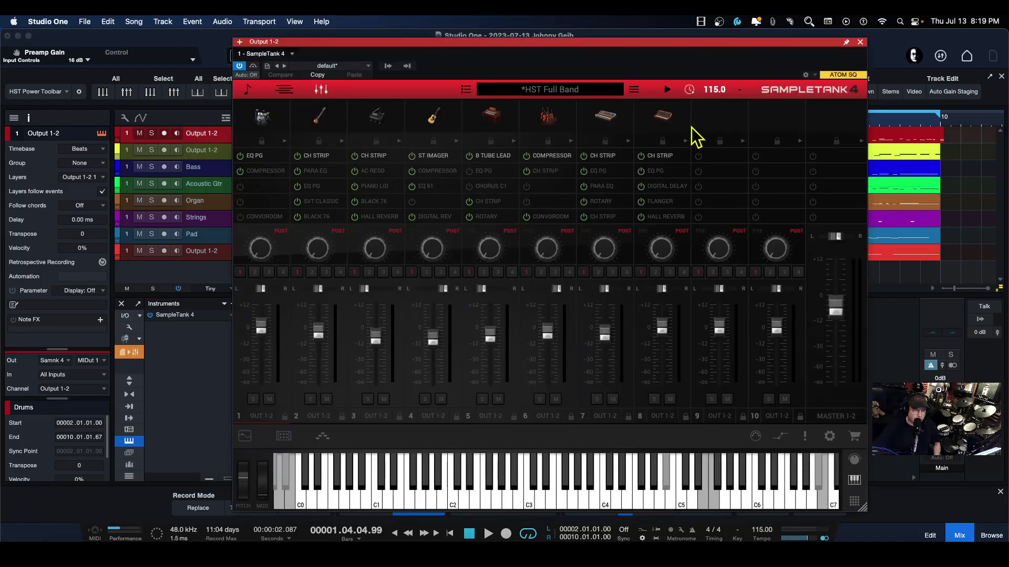
pyautogui.moveTo(678, 43); pyautogui.dragTo(713, 44)
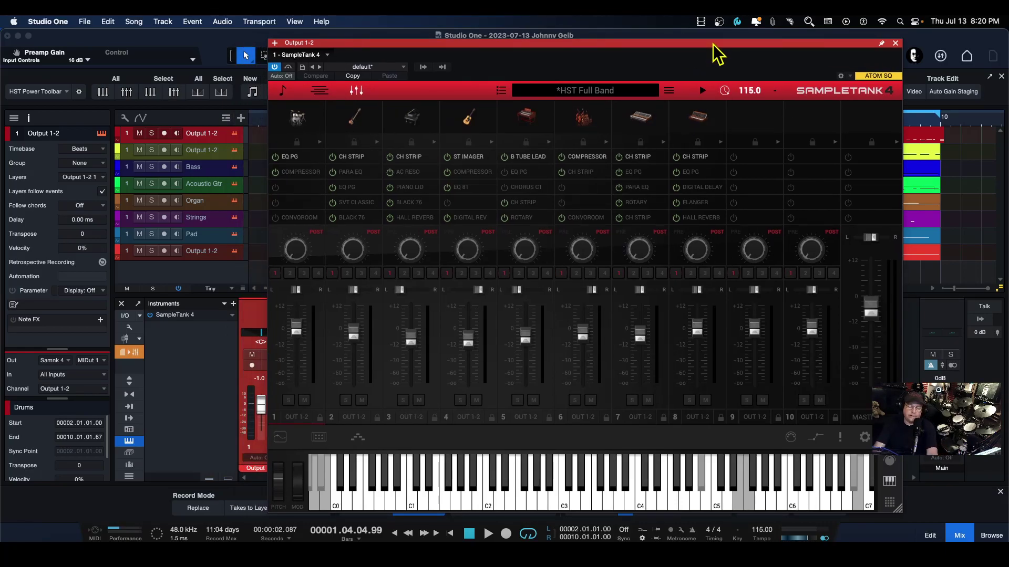
pyautogui.press('space')
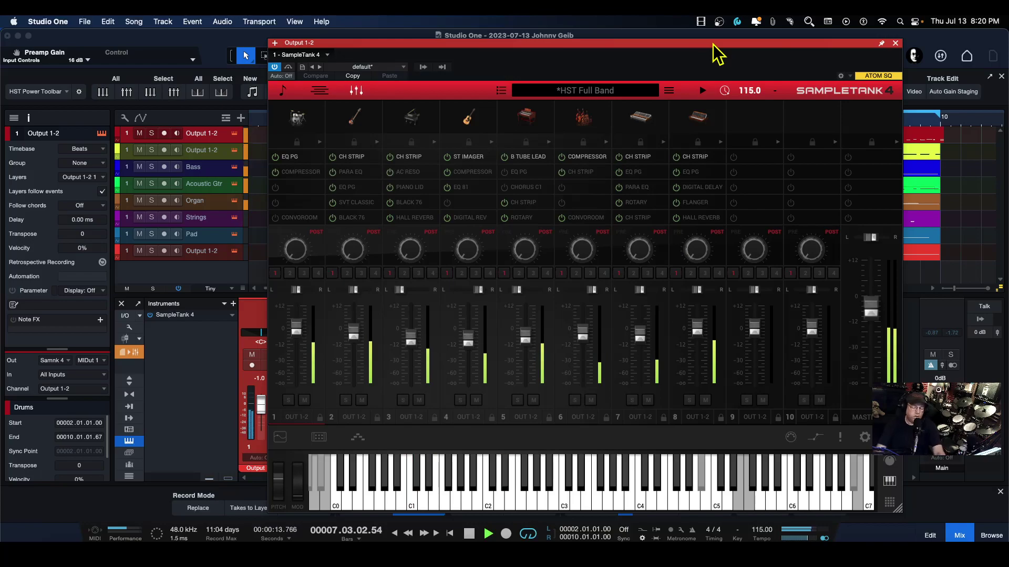
pyautogui.press('space')
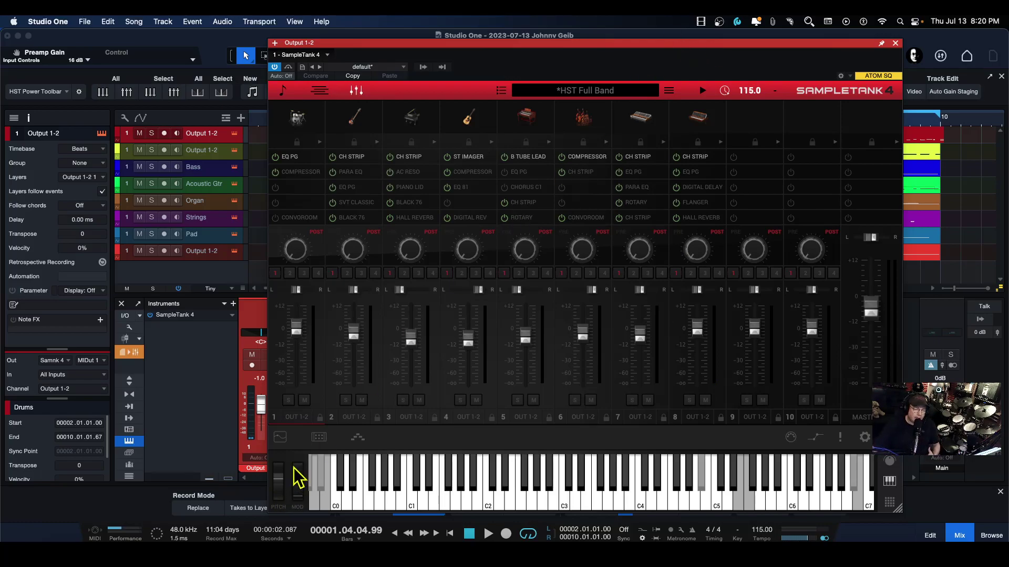
# Look through SampleTank's parts list and mixer view, then close the plugin window
pyautogui.click(282, 90)
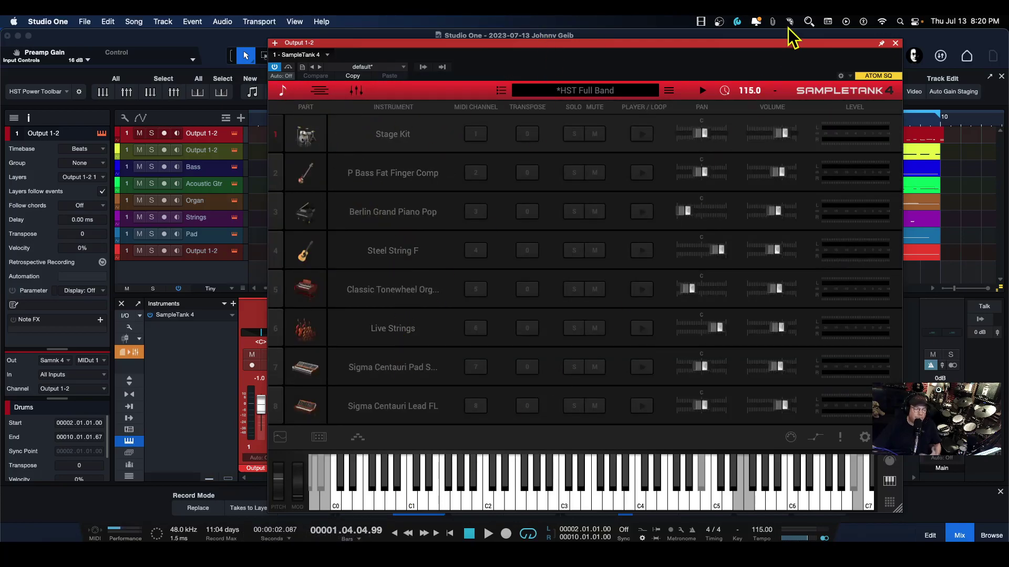
pyautogui.click(357, 91)
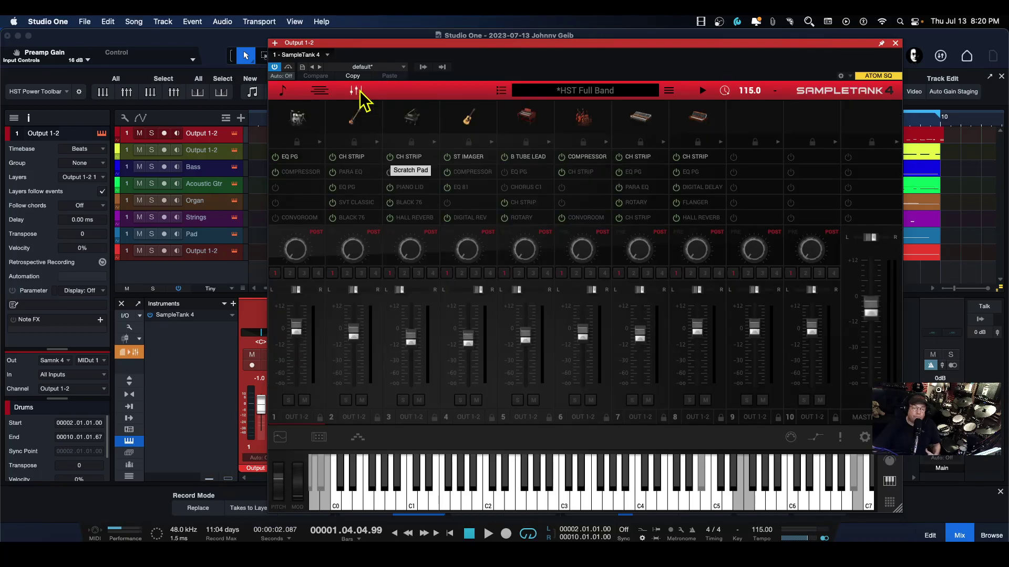
pyautogui.moveTo(697, 362)
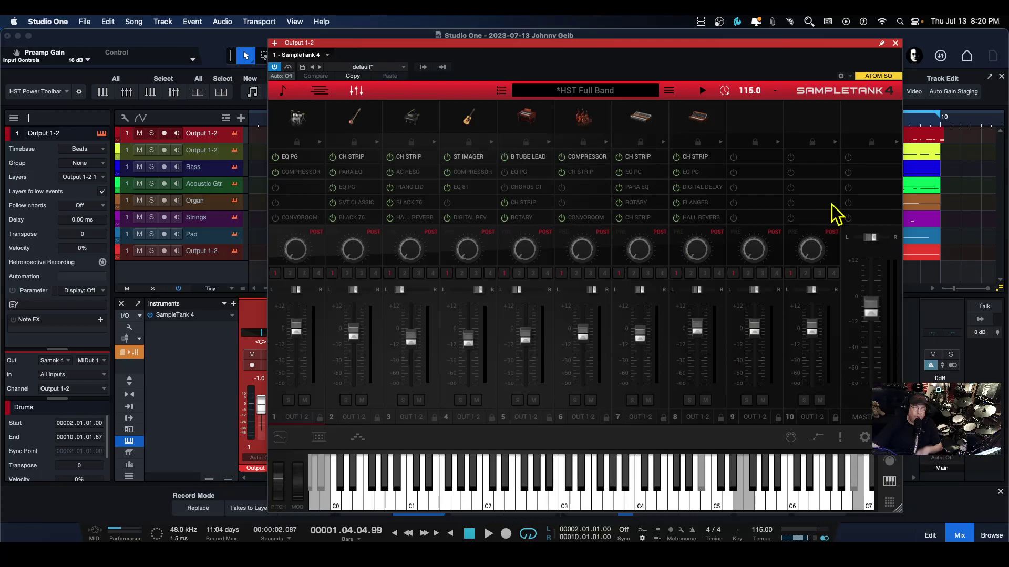
pyautogui.click(895, 43)
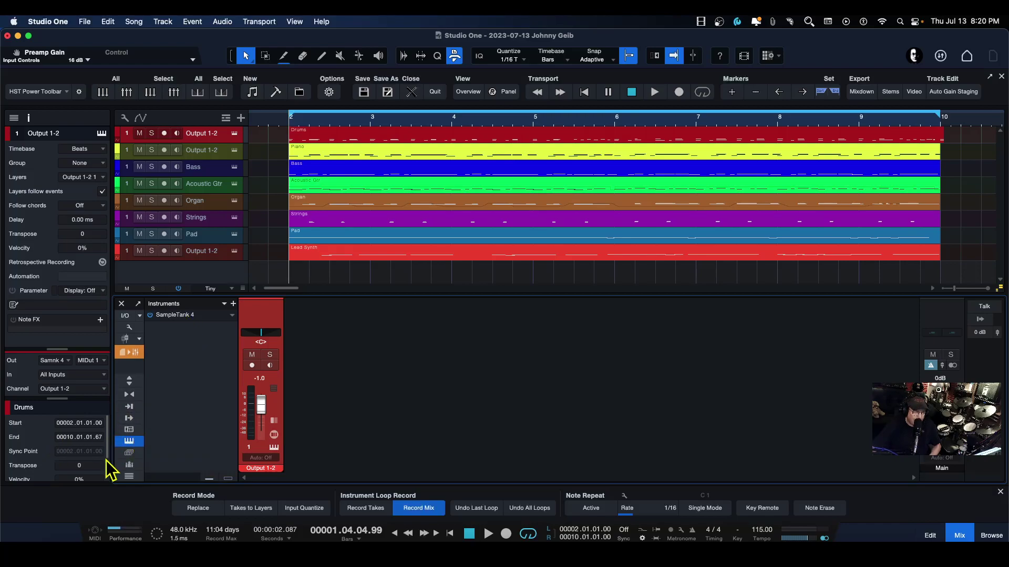
# Toggle the instrument rack until it shows SampleTank 4 beside Output 1-2
pyautogui.click(128, 441)
pyautogui.click(129, 442)
pyautogui.click(128, 442)
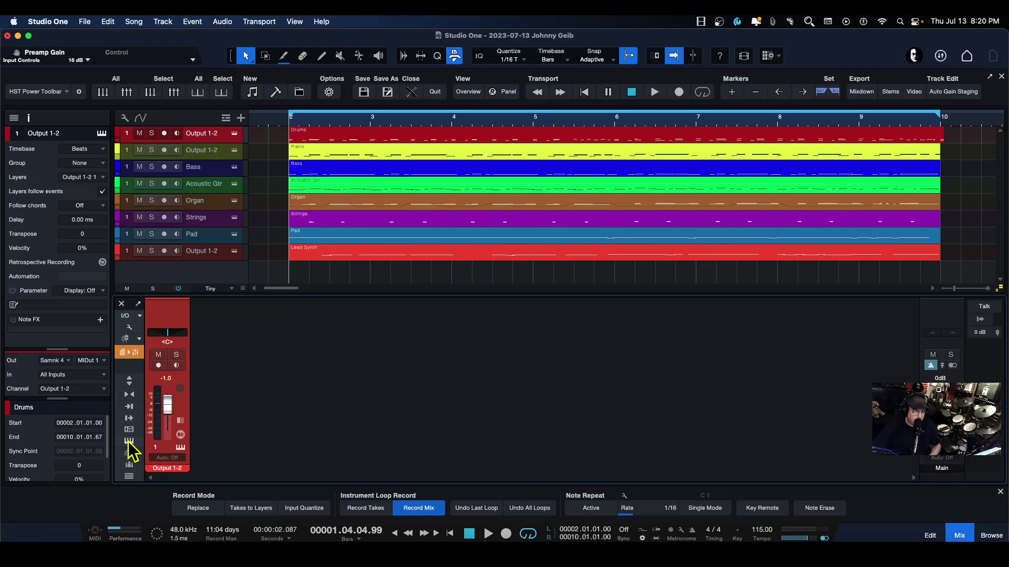
pyautogui.click(128, 442)
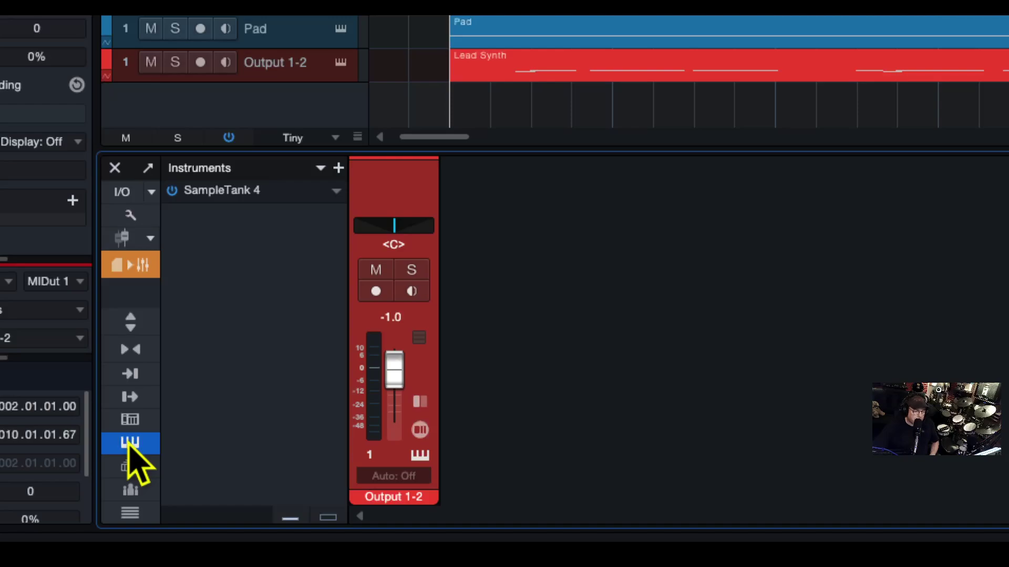
pyautogui.click(129, 444)
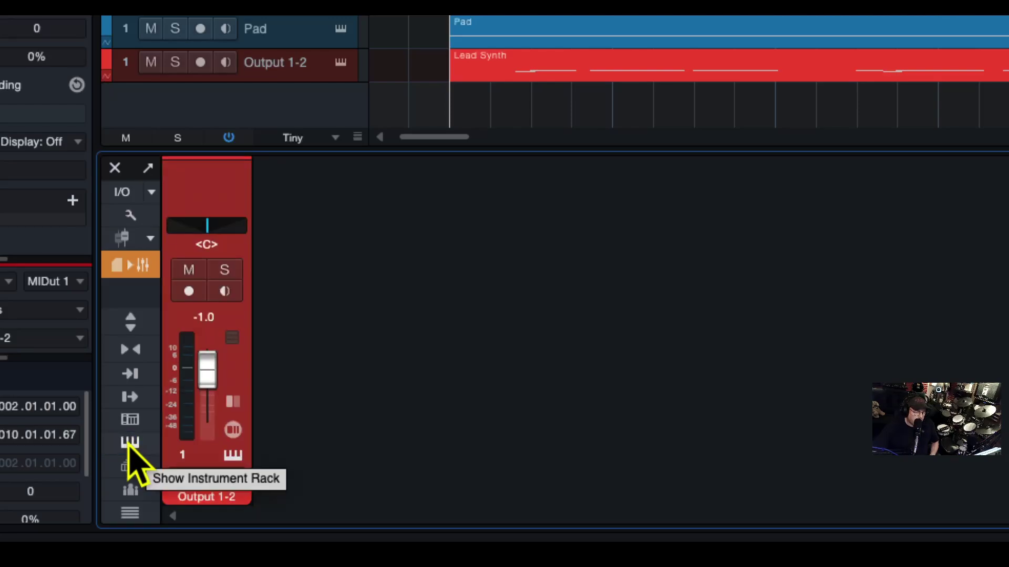
pyautogui.click(131, 444)
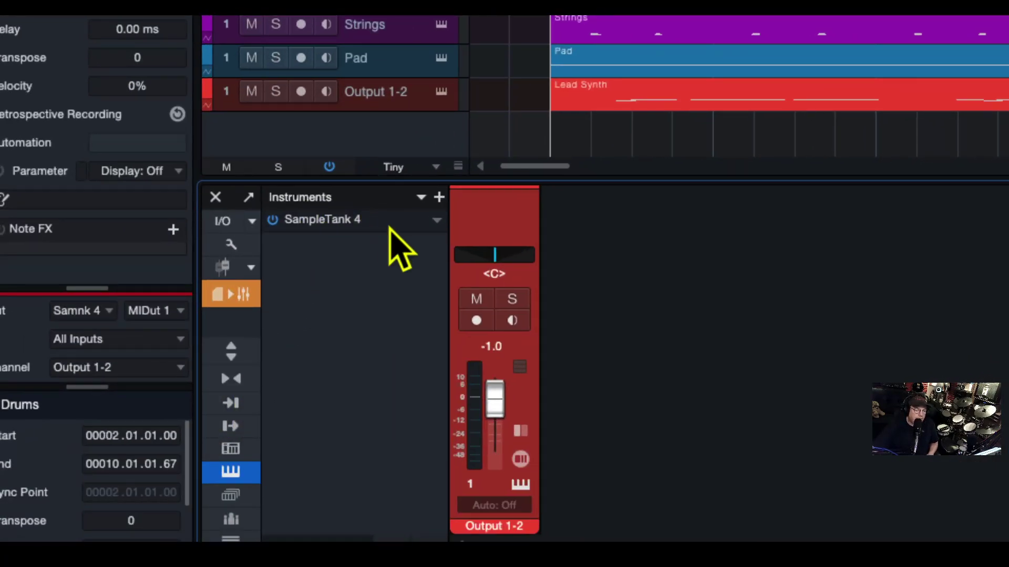
# Expand SampleTank 4 in the instrument rack to list its outputs
pyautogui.click(436, 220)
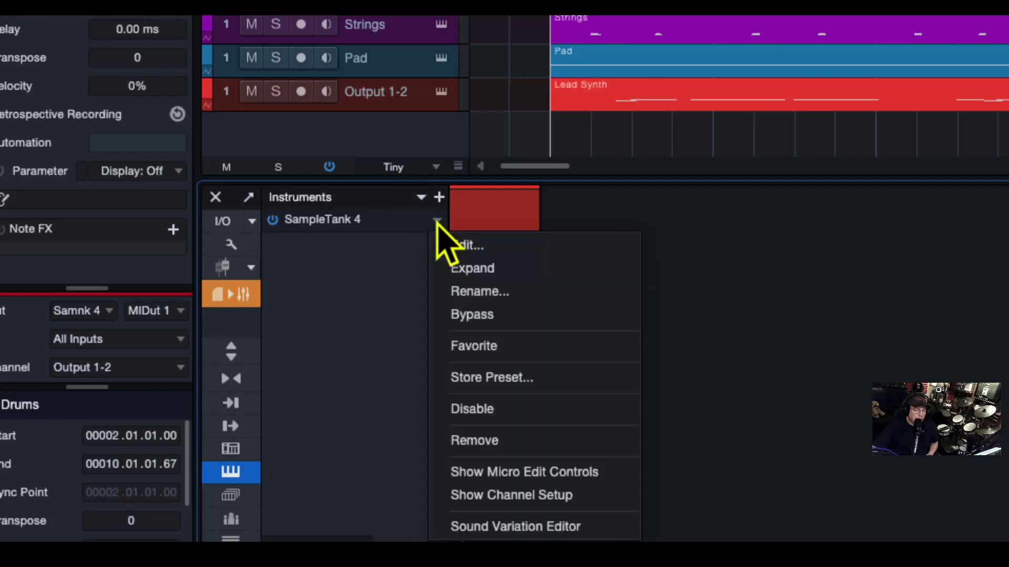
pyautogui.click(472, 269)
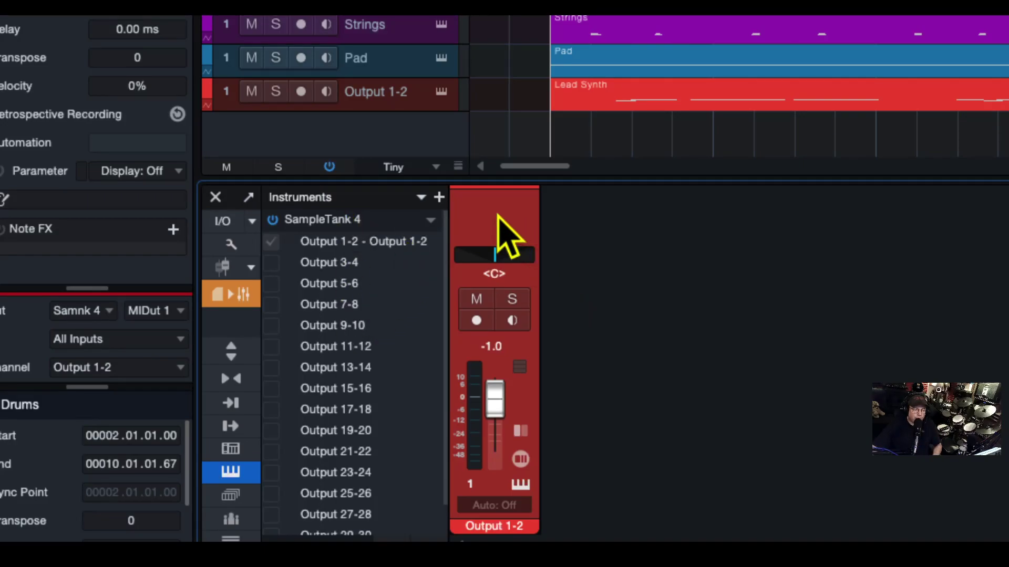
pyautogui.click(502, 231)
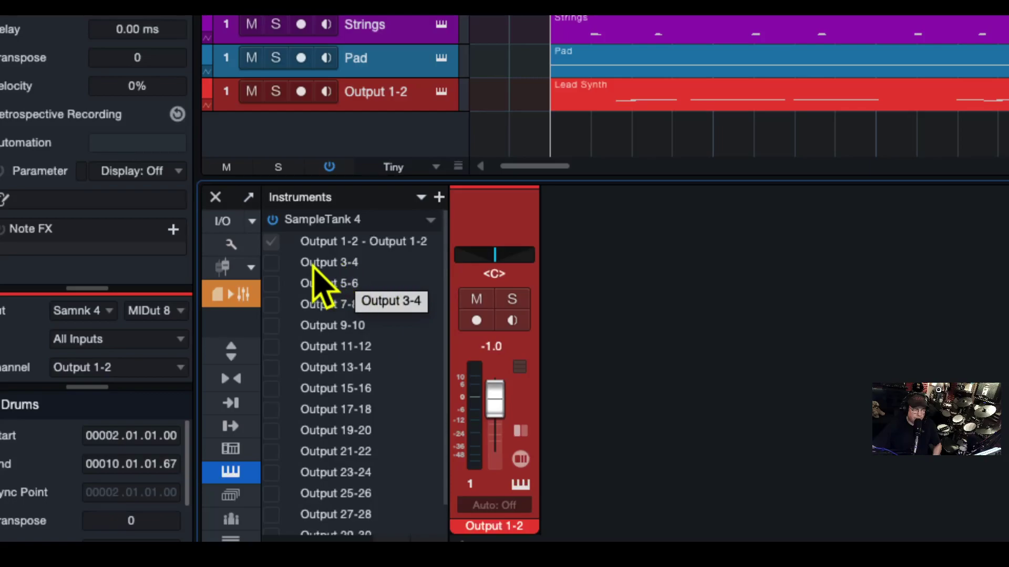
# Enable Outputs 3-4, 5-6, 7-8, 9-10, 11-12, 13-14 and 15-16 as separate mixer channels
pyautogui.click(271, 263)
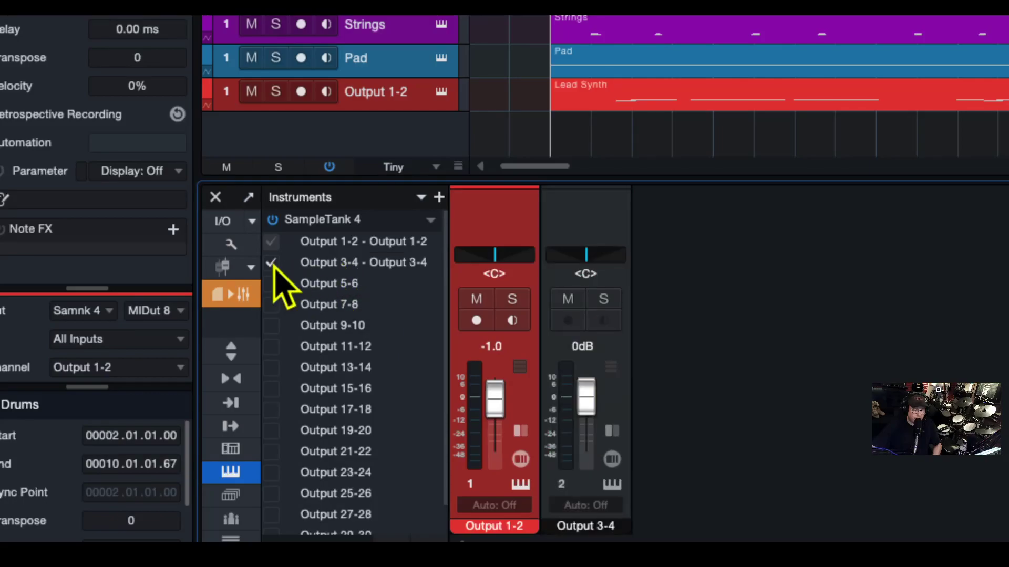
pyautogui.click(271, 284)
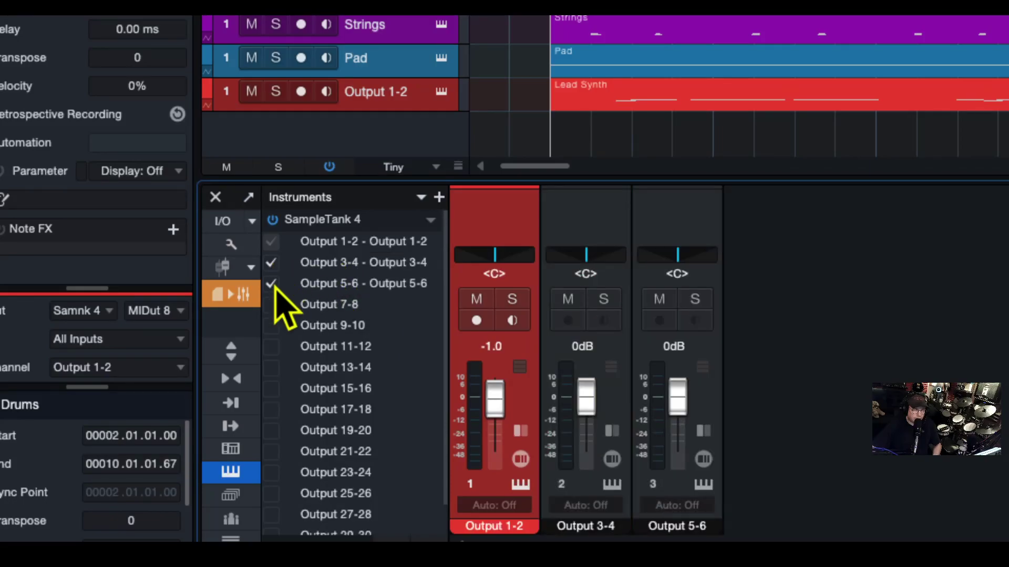
pyautogui.click(272, 305)
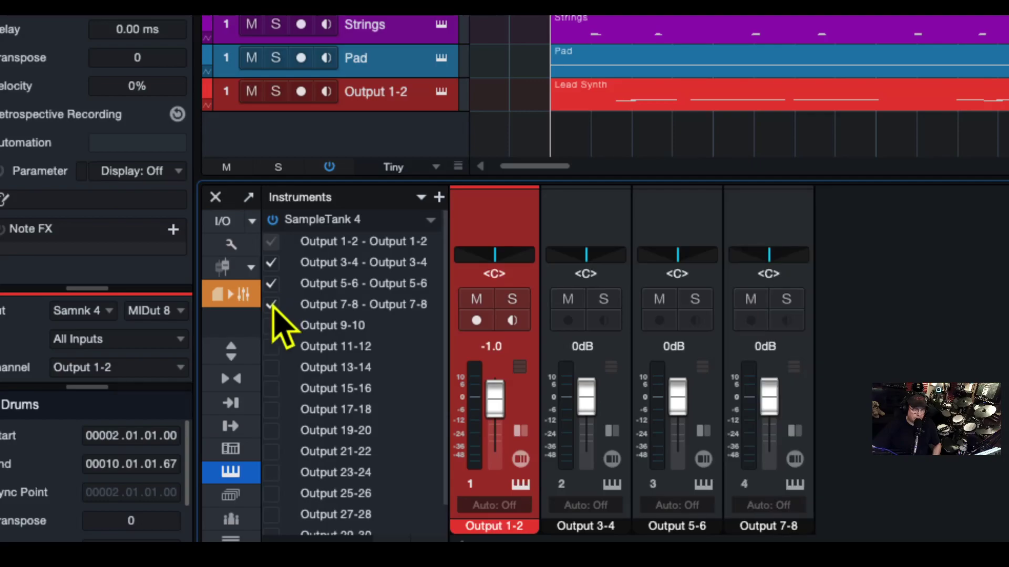
pyautogui.click(272, 327)
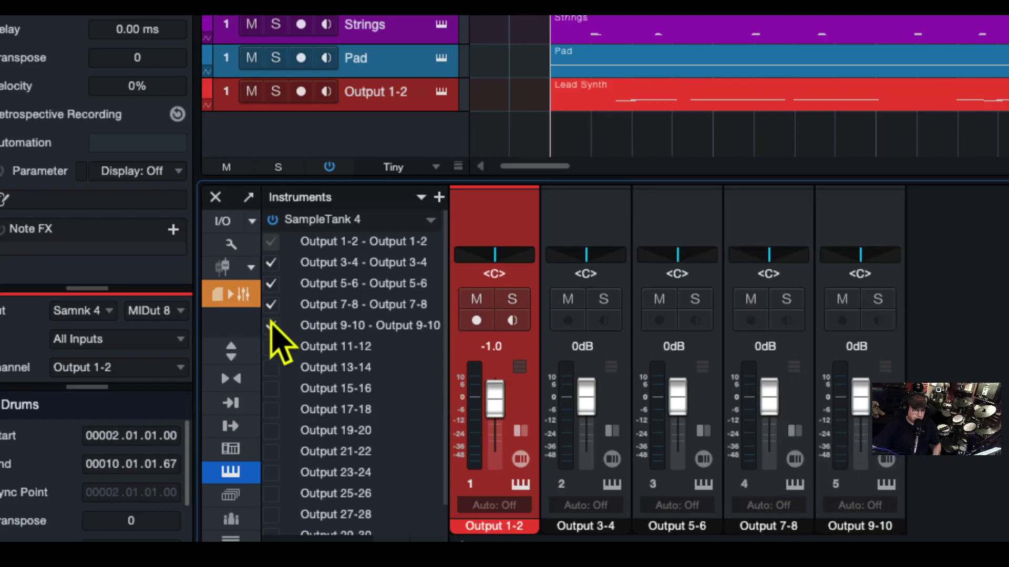
pyautogui.click(271, 327)
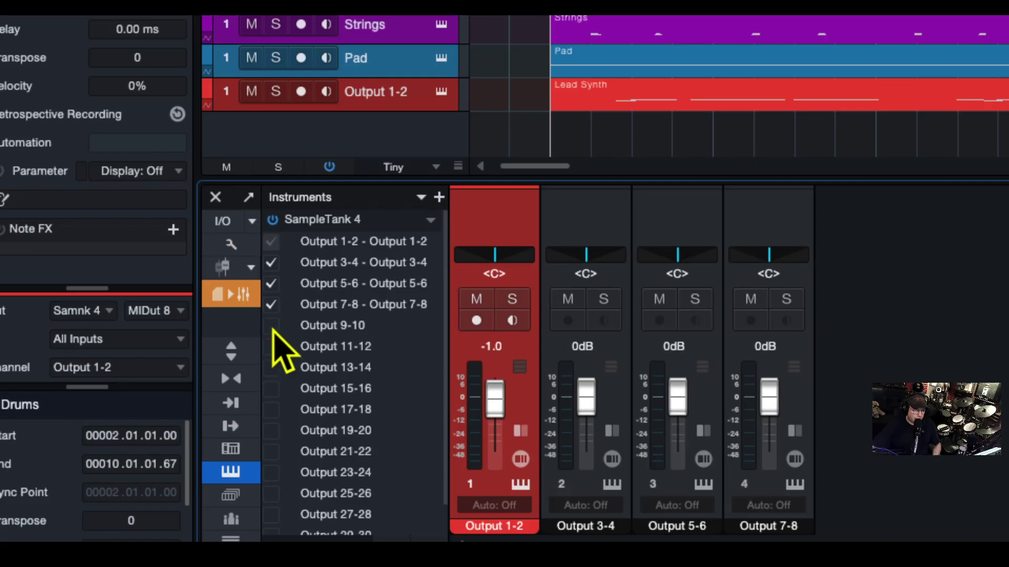
pyautogui.click(271, 326)
pyautogui.click(271, 347)
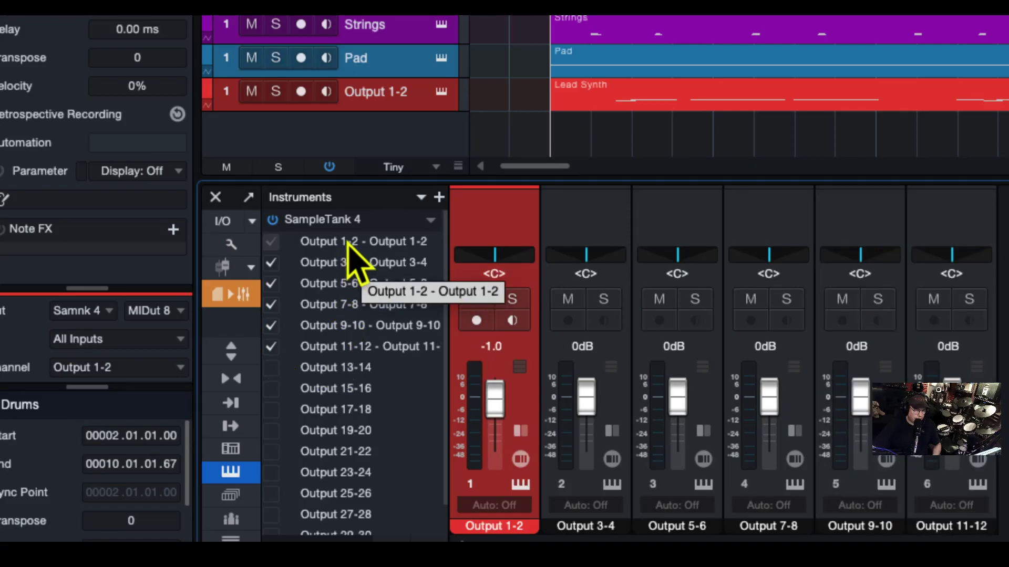
pyautogui.click(271, 368)
pyautogui.click(273, 389)
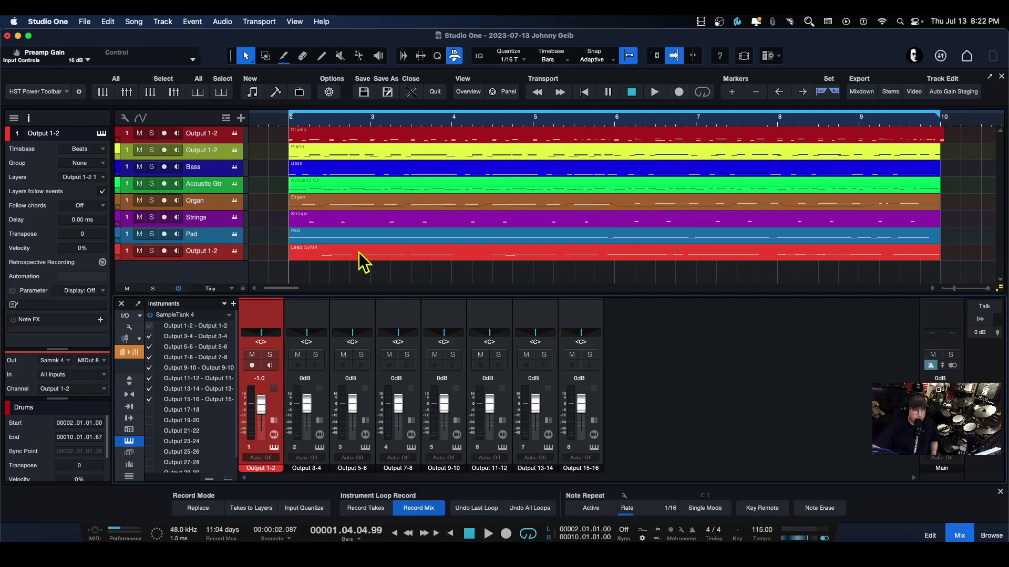
# Reopen SampleTank 4 and lower part 1's level to -8.36 dB
pyautogui.click(235, 135)
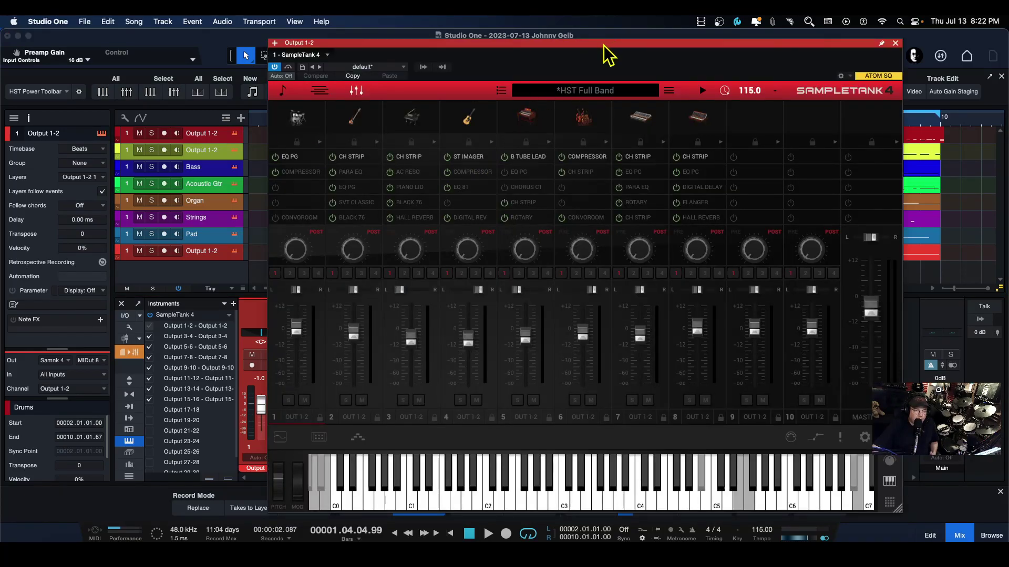
pyautogui.moveTo(604, 45); pyautogui.dragTo(658, 42)
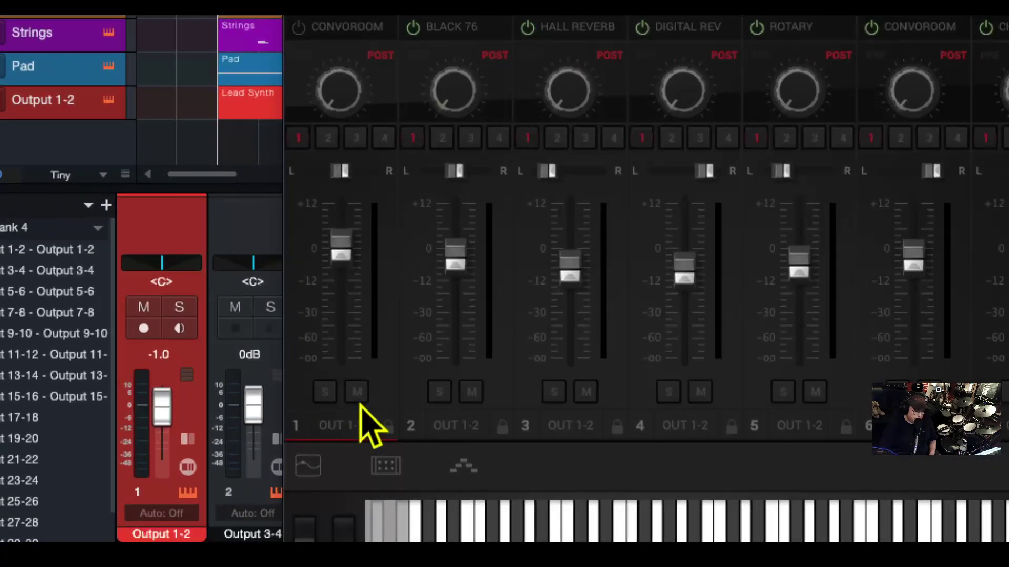
pyautogui.hscroll(3, 360, 405)
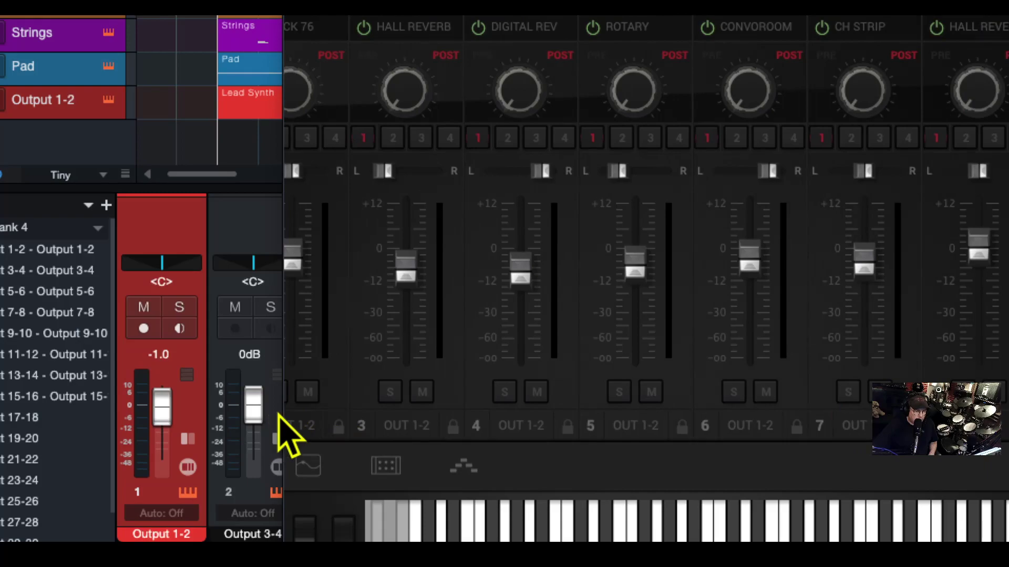
pyautogui.hscroll(-3, 340, 402)
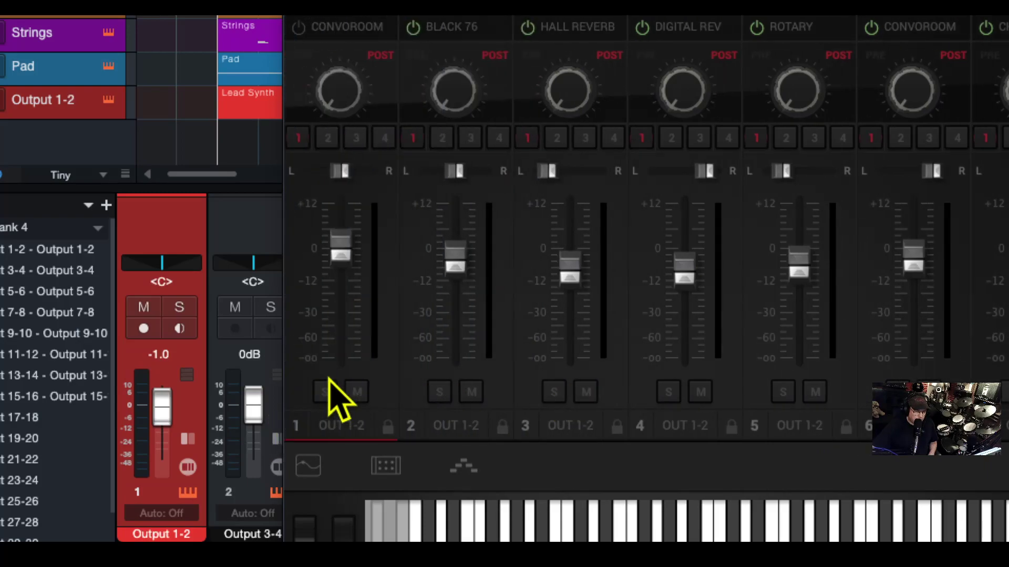
pyautogui.moveTo(329, 380); pyautogui.dragTo(348, 425)
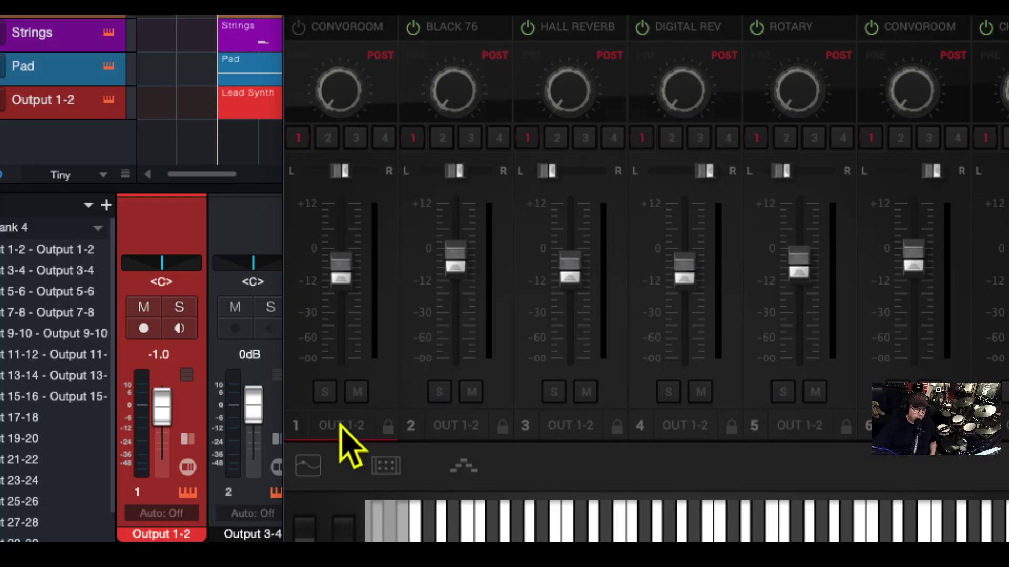
# Route parts 2, 3 and 4 to OUT 3-4, OUT 5-6 and OUT 7-8
pyautogui.click(452, 426)
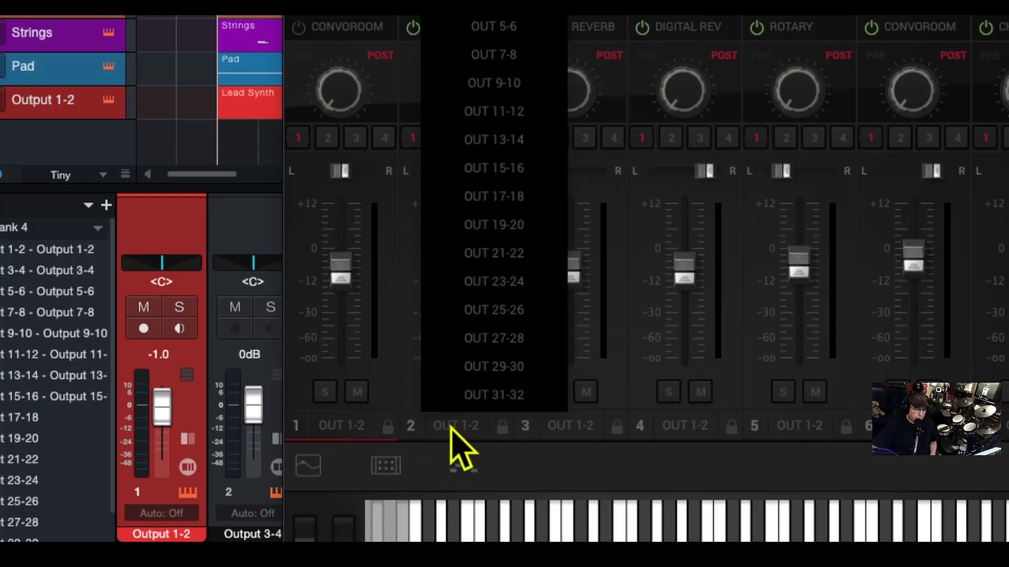
pyautogui.click(494, 25)
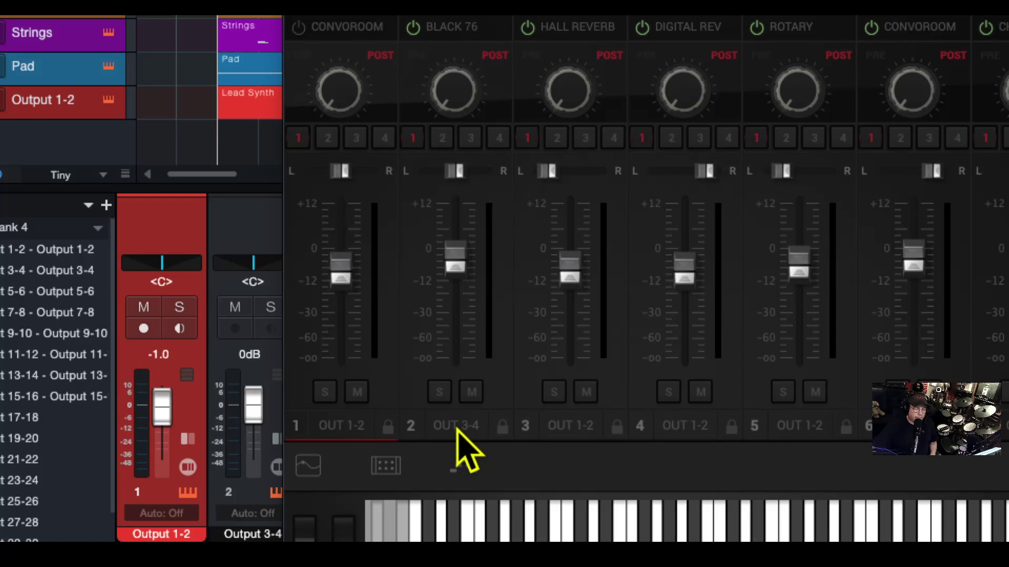
pyautogui.click(569, 427)
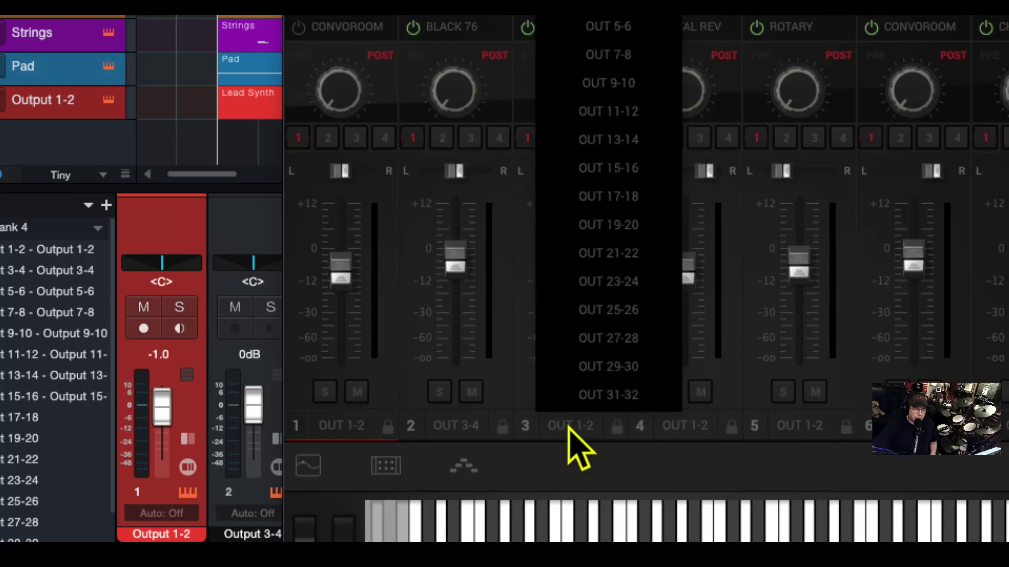
pyautogui.click(612, 27)
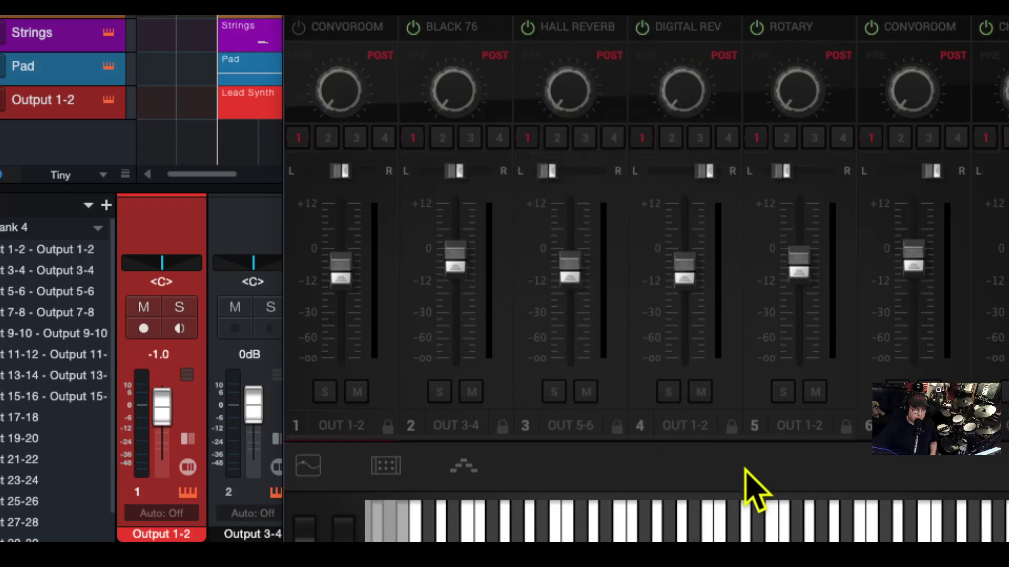
pyautogui.click(686, 427)
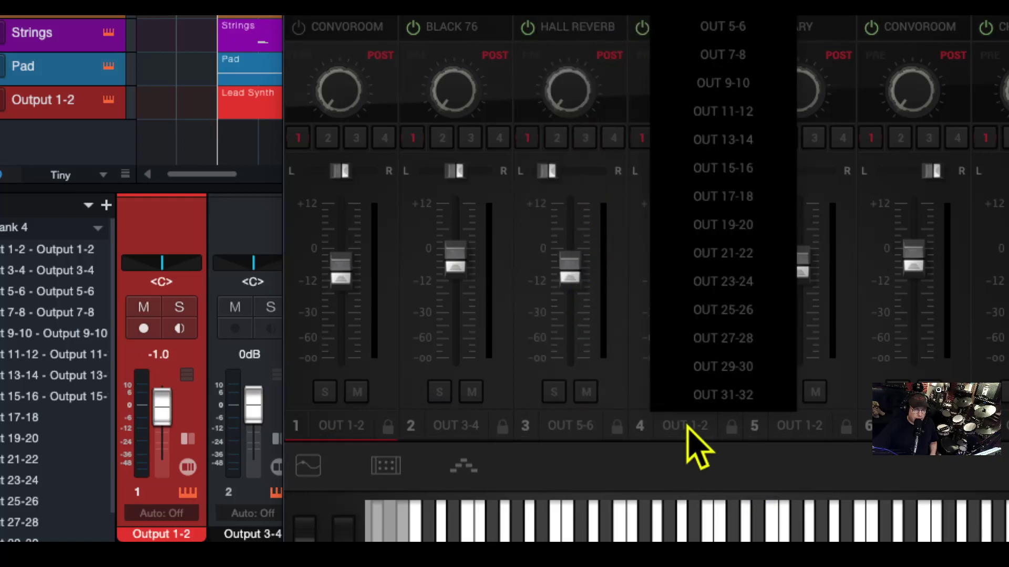
pyautogui.click(736, 54)
# Route parts 5–8 to OUT 9-10, 11-12, 13-14 and 15-16
pyautogui.hscroll(3, 693, 436)
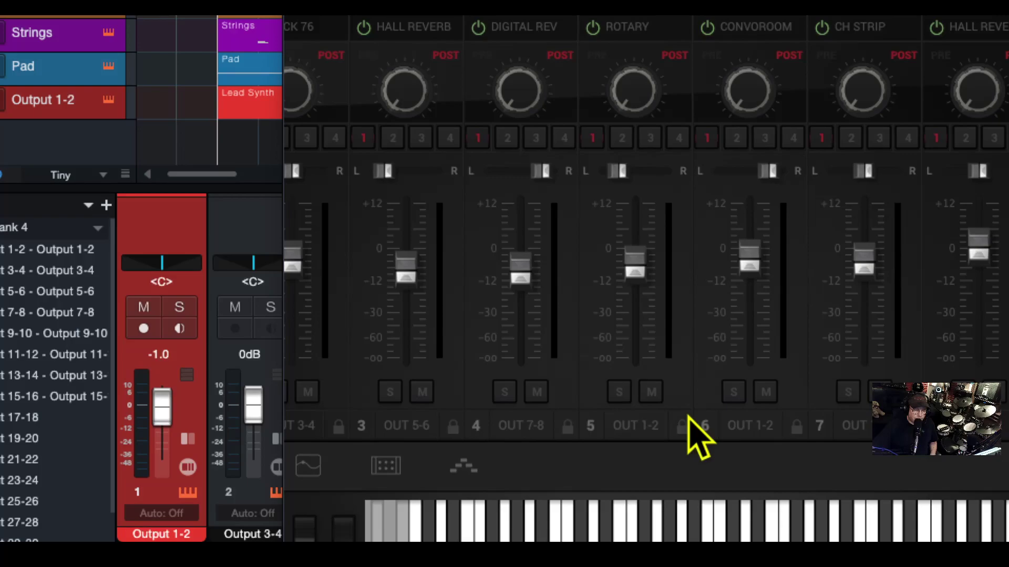
pyautogui.click(655, 435)
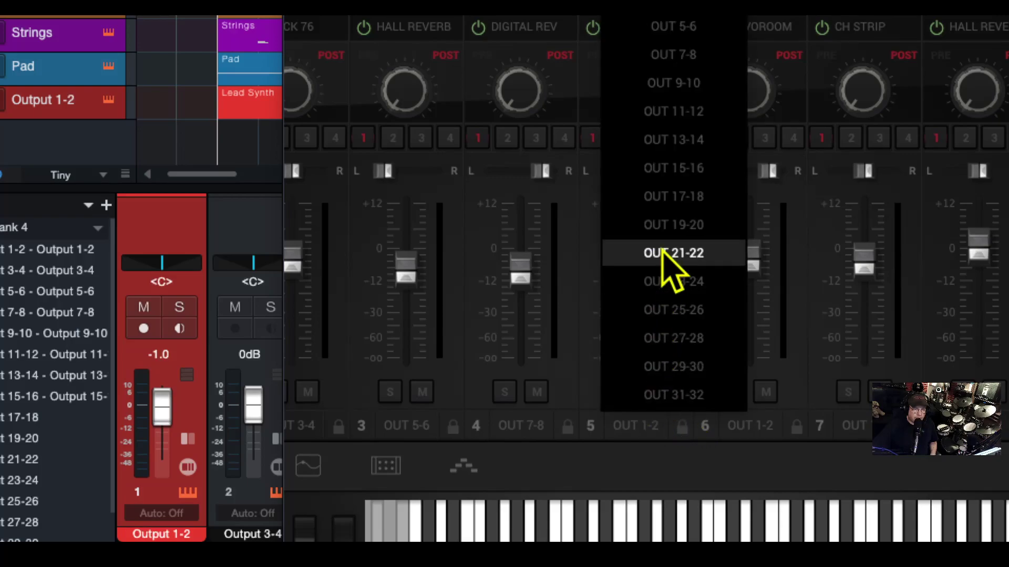
pyautogui.click(667, 85)
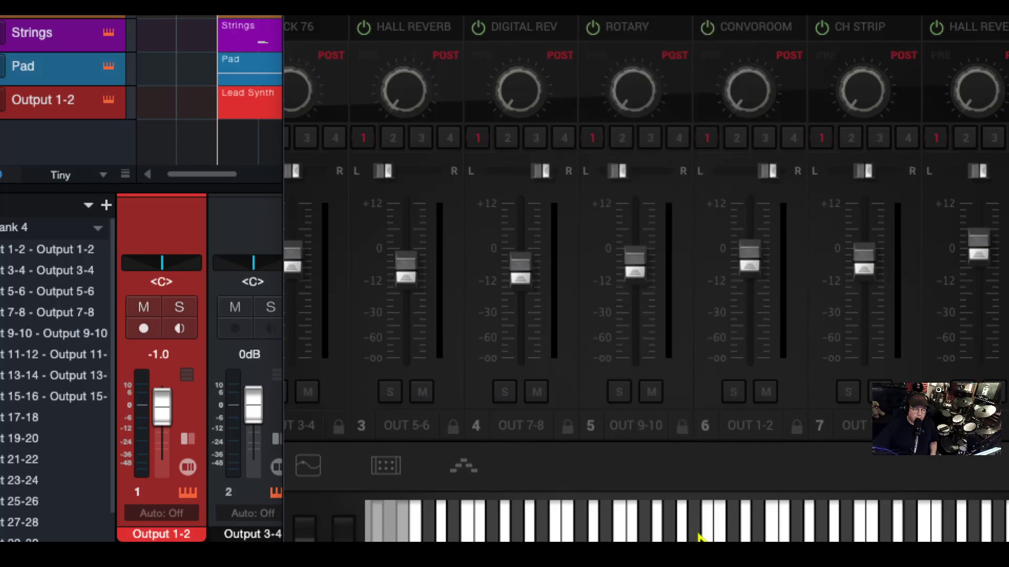
pyautogui.click(747, 428)
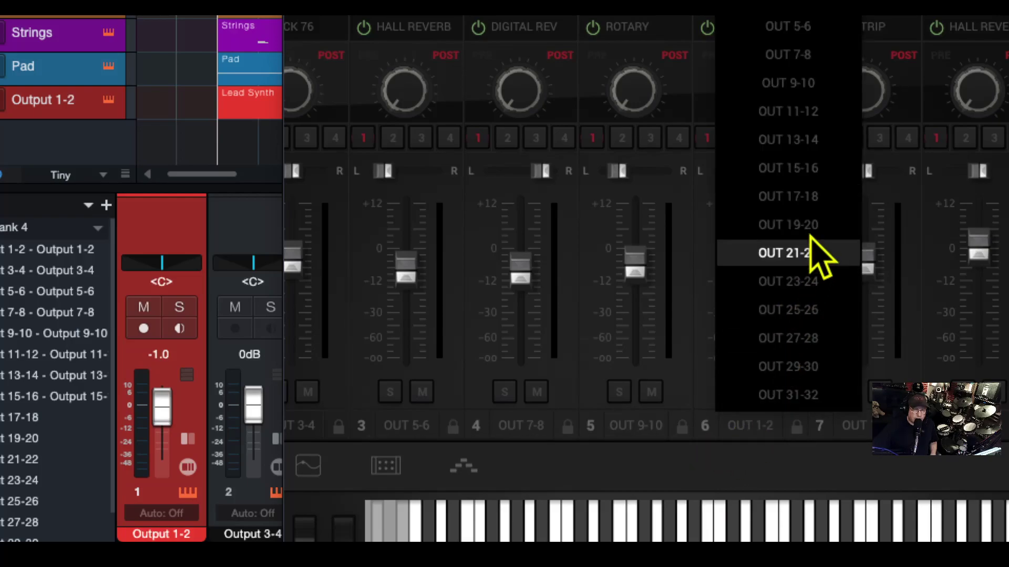
pyautogui.click(786, 113)
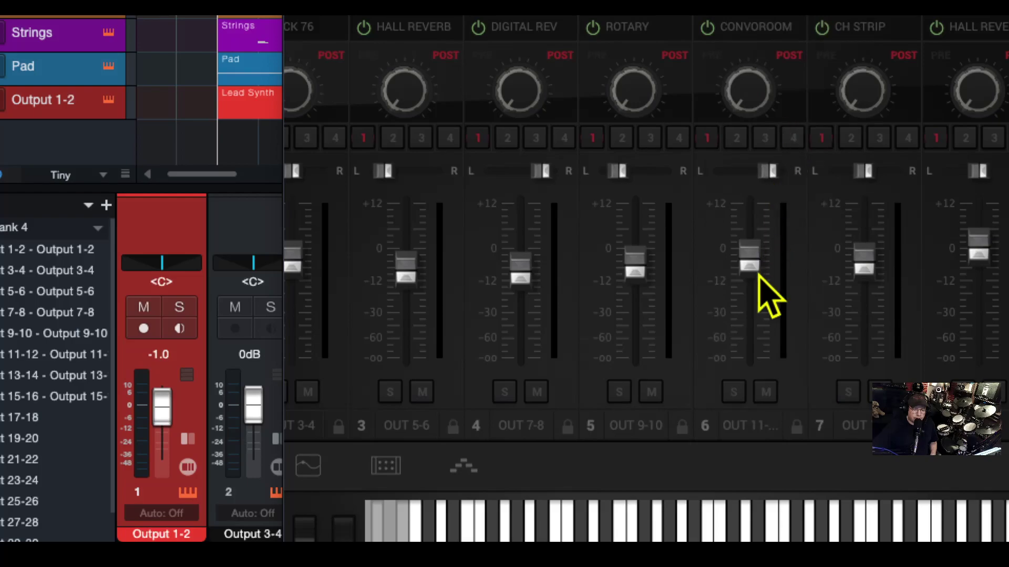
pyautogui.hscroll(5, 759, 276)
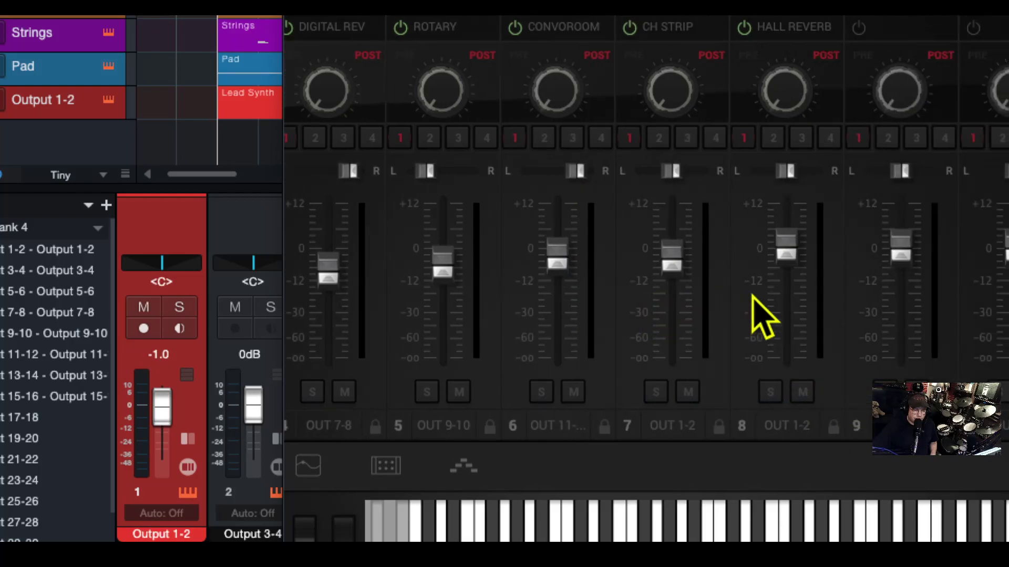
pyautogui.click(669, 424)
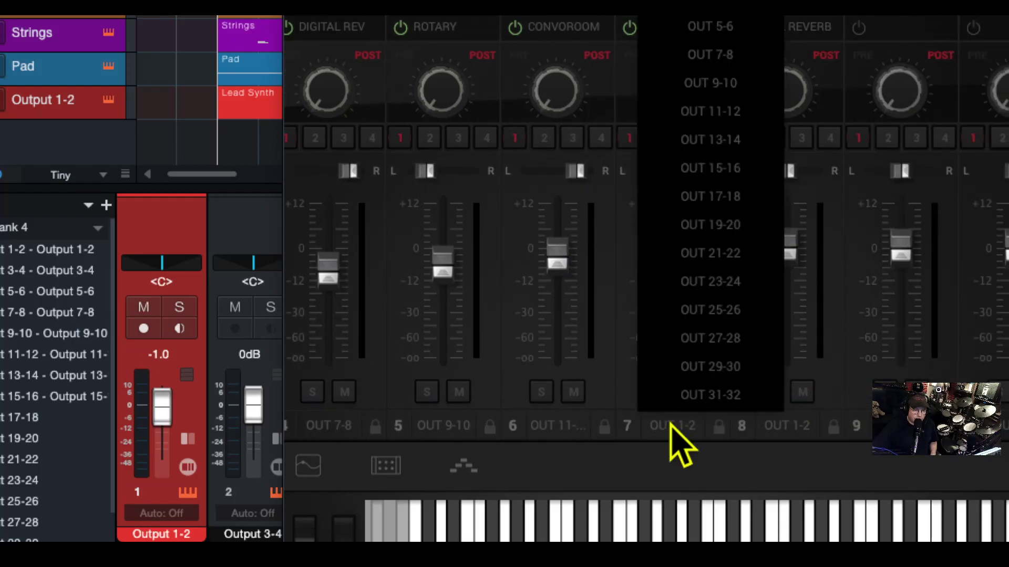
pyautogui.click(724, 140)
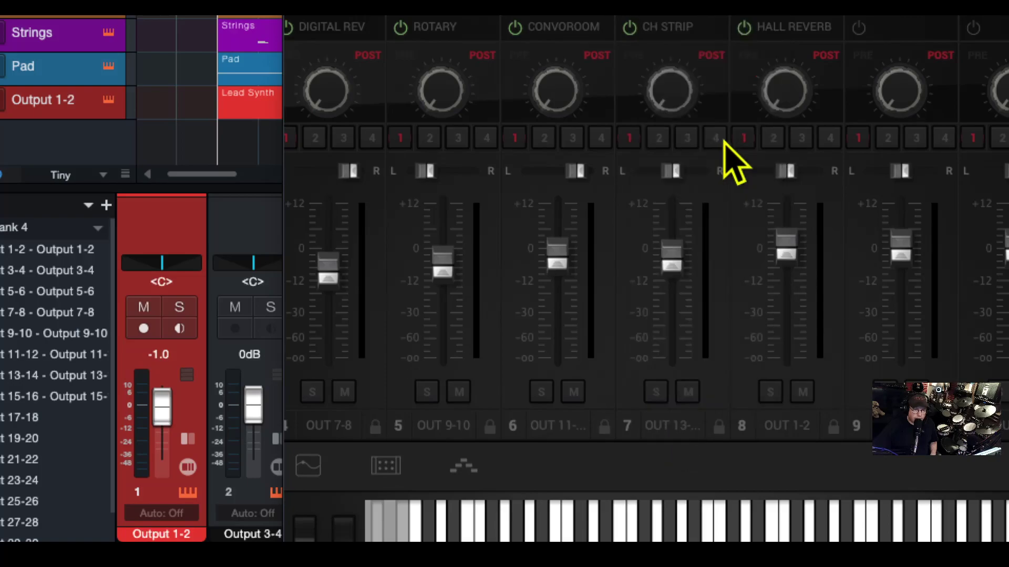
pyautogui.click(794, 428)
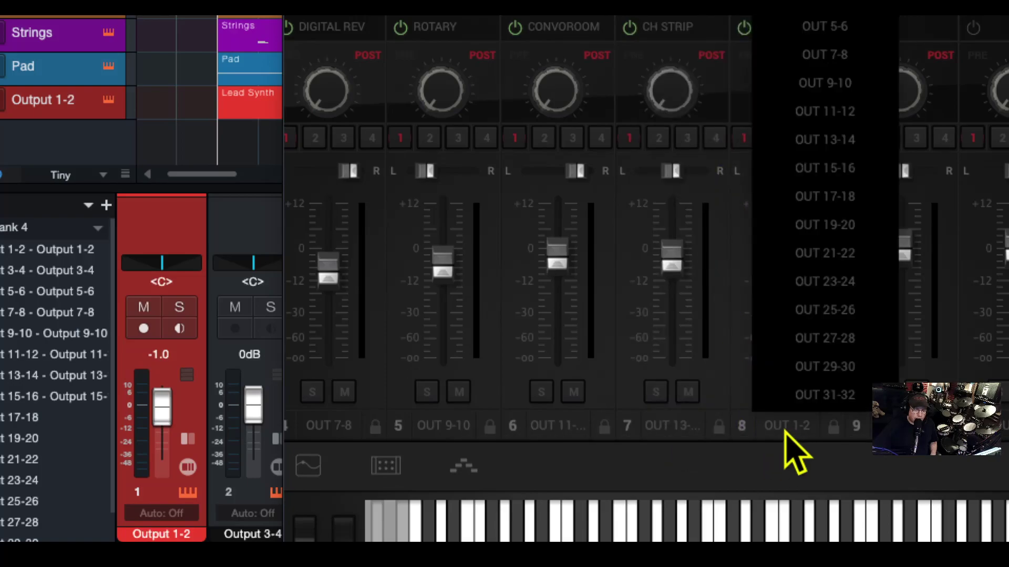
pyautogui.click(840, 169)
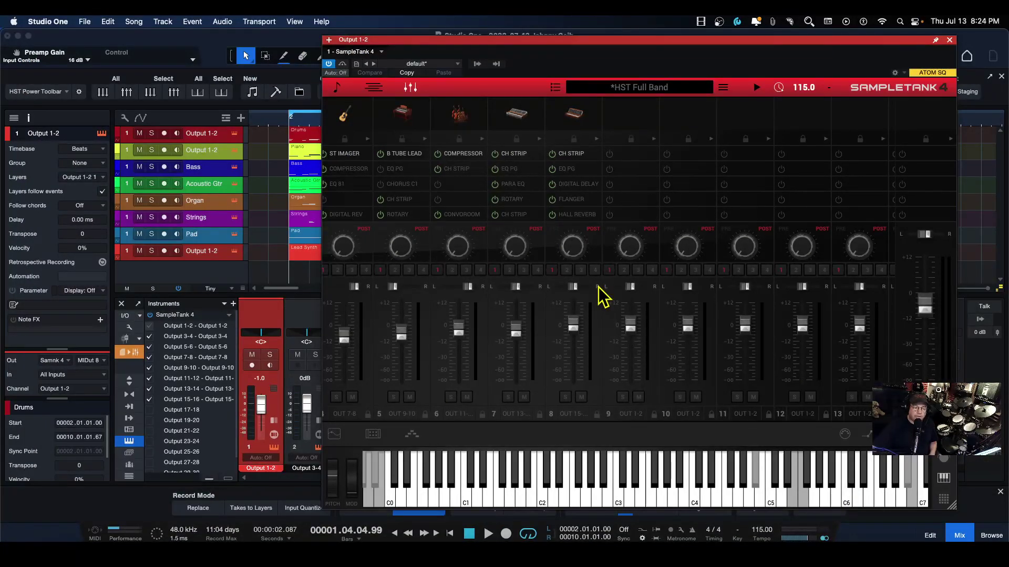
# Close SampleTank, audition the song, and pull channel 2 (Output 3-4) down
pyautogui.click(949, 40)
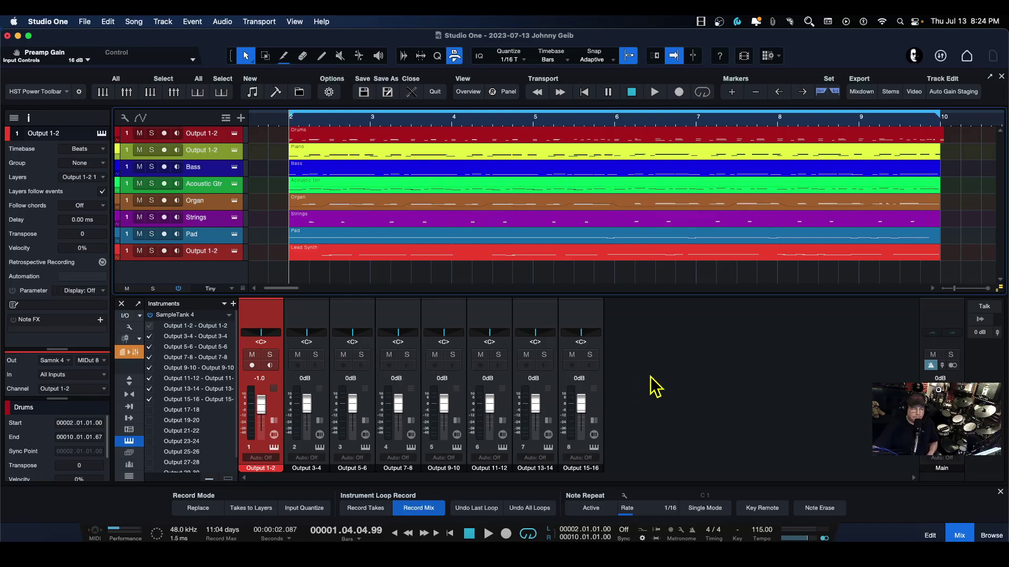
pyautogui.press('space')
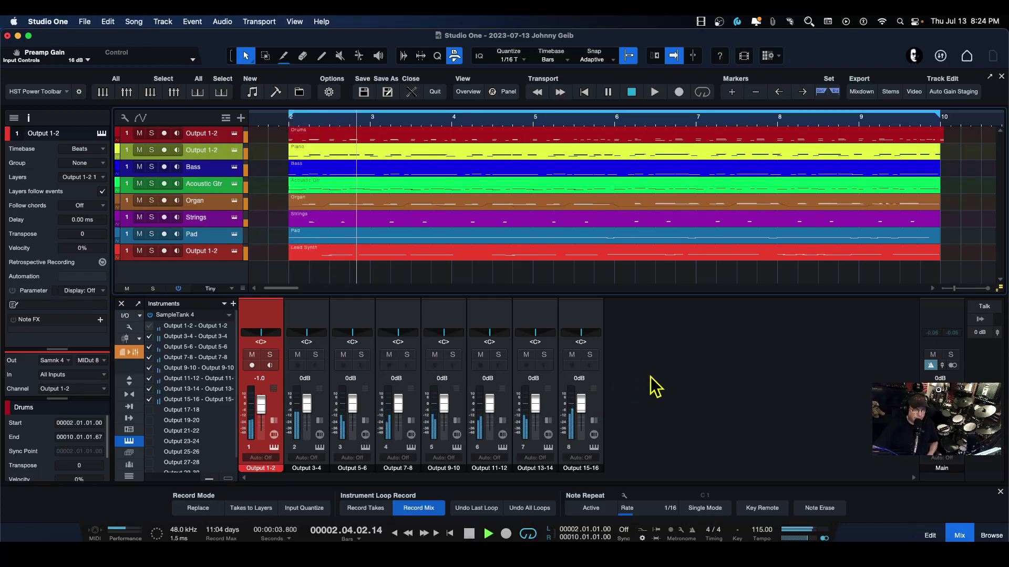
pyautogui.press('space')
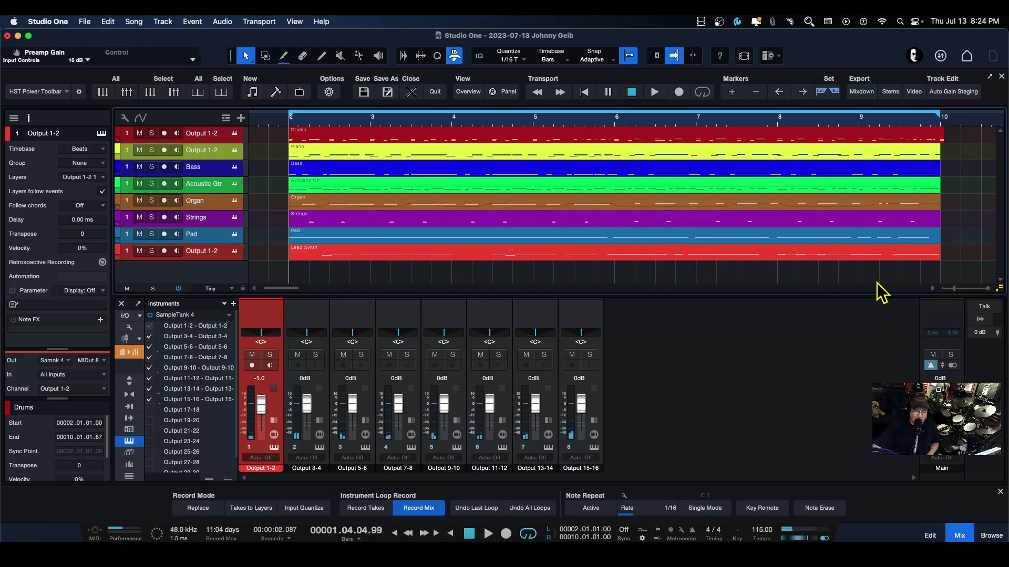
pyautogui.press('space')
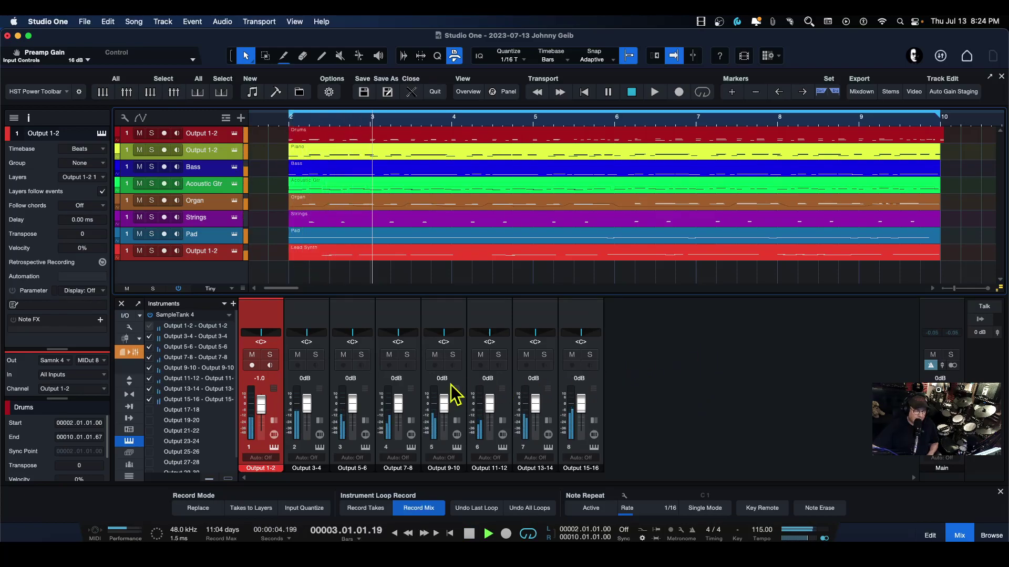
pyautogui.press('space')
pyautogui.moveTo(309, 406); pyautogui.dragTo(316, 453)
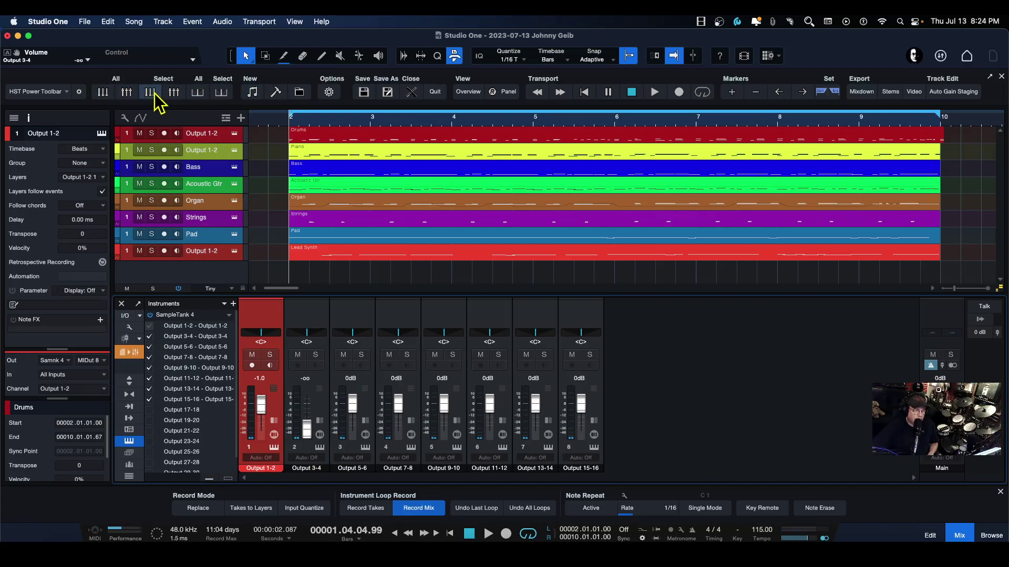
# Drop all faders to -oo, reset channel 1 to 0 dB, and play with channel 2 at -15.6 dB
pyautogui.click(103, 93)
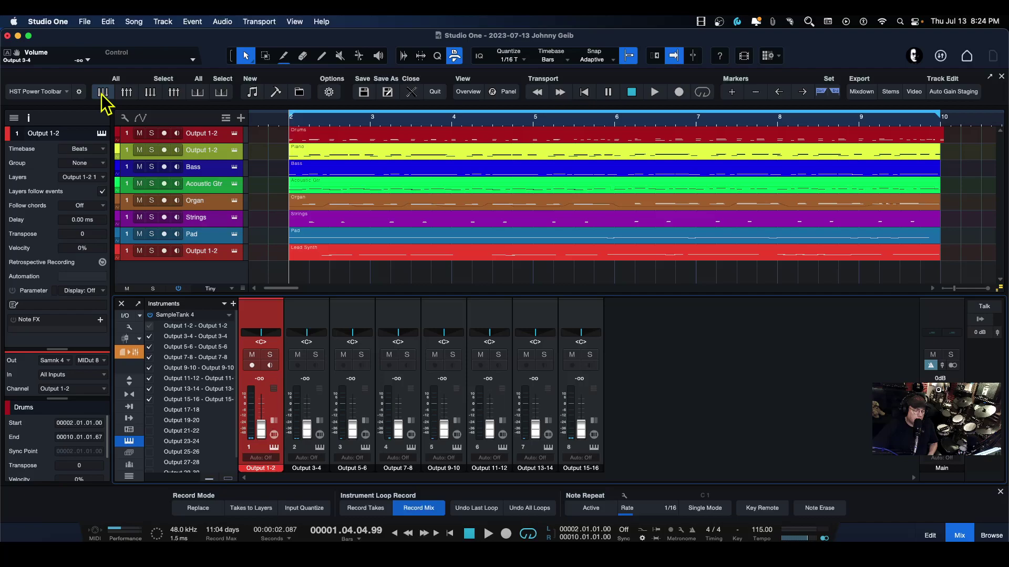
pyautogui.keyDown('alt'); pyautogui.click(261, 435); pyautogui.keyUp('alt')
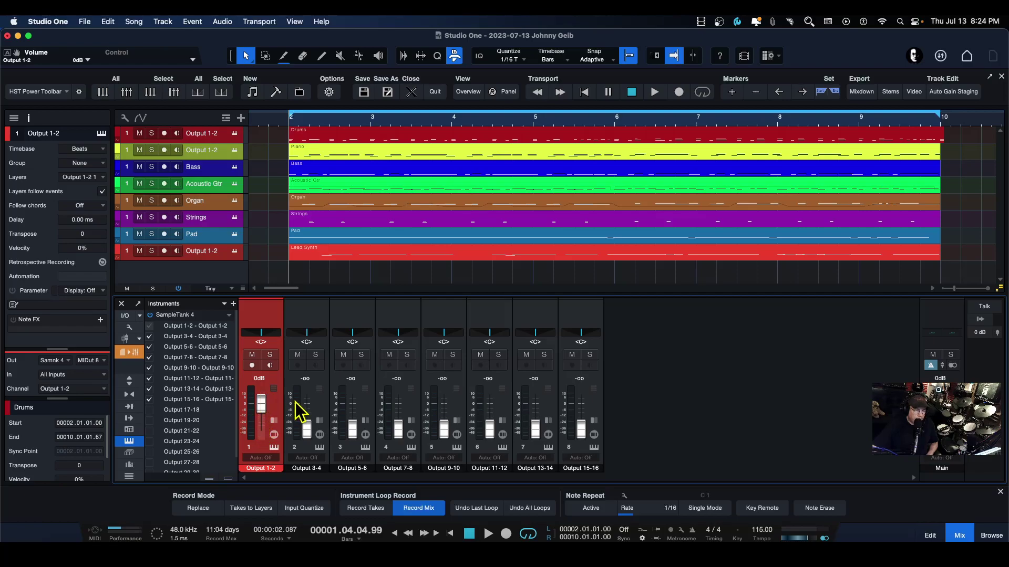
pyautogui.press('space')
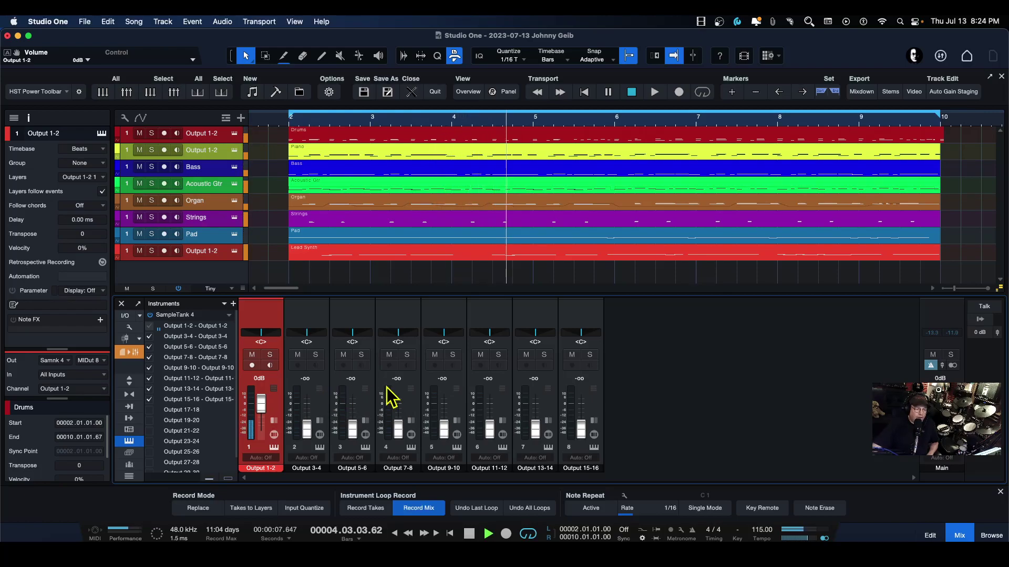
pyautogui.moveTo(307, 430); pyautogui.dragTo(304, 412)
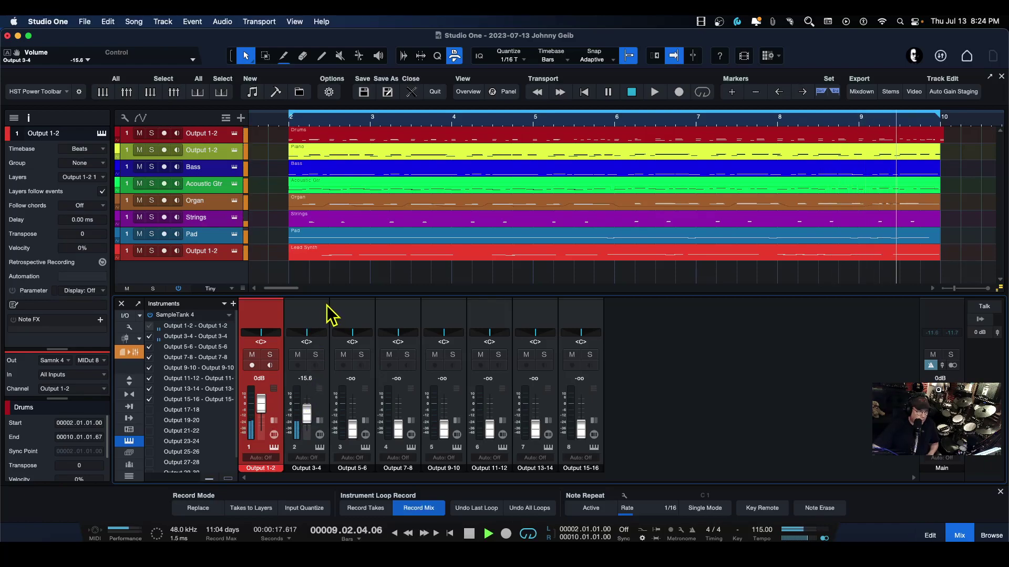
# Show Inserts and Sends rows in a taller mixer and hide the audio device controls
pyautogui.click(130, 380)
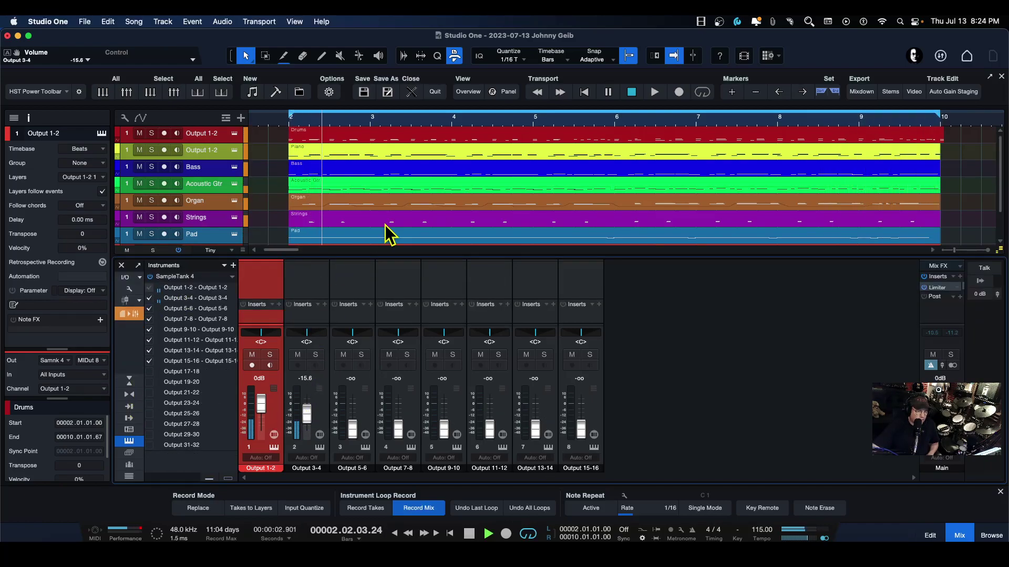
pyautogui.moveTo(350, 256); pyautogui.dragTo(352, 202)
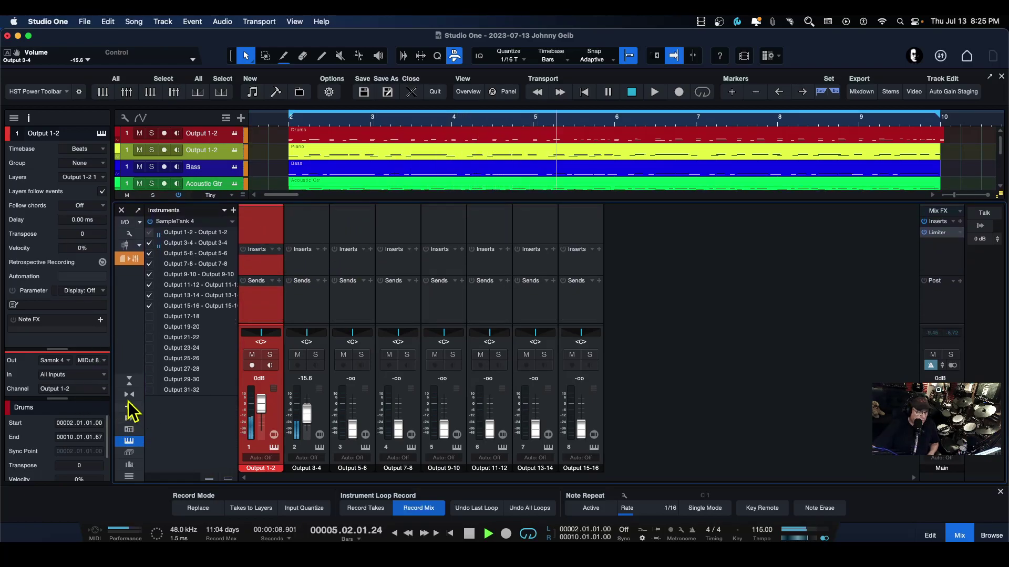
pyautogui.click(129, 234)
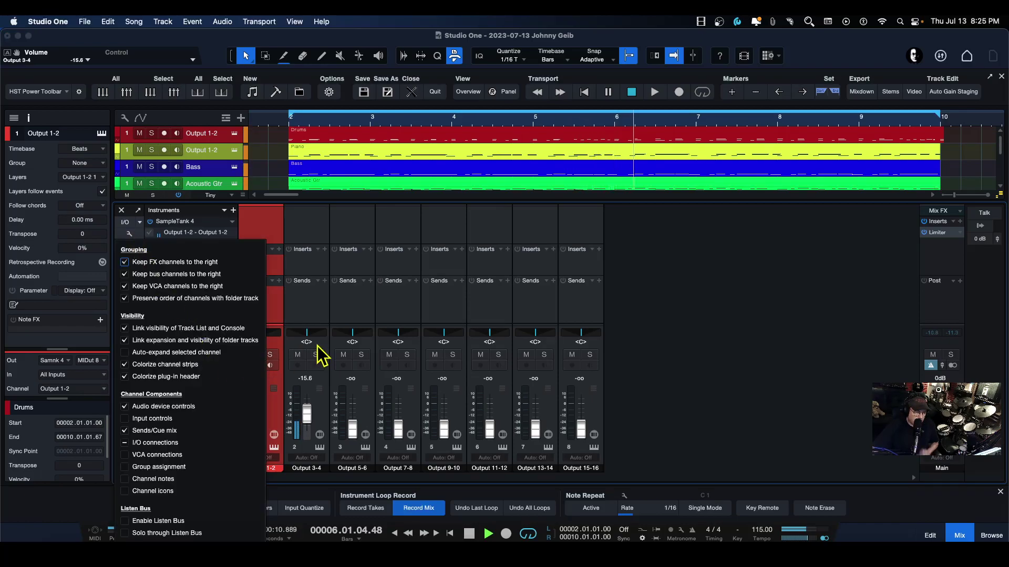
pyautogui.click(125, 406)
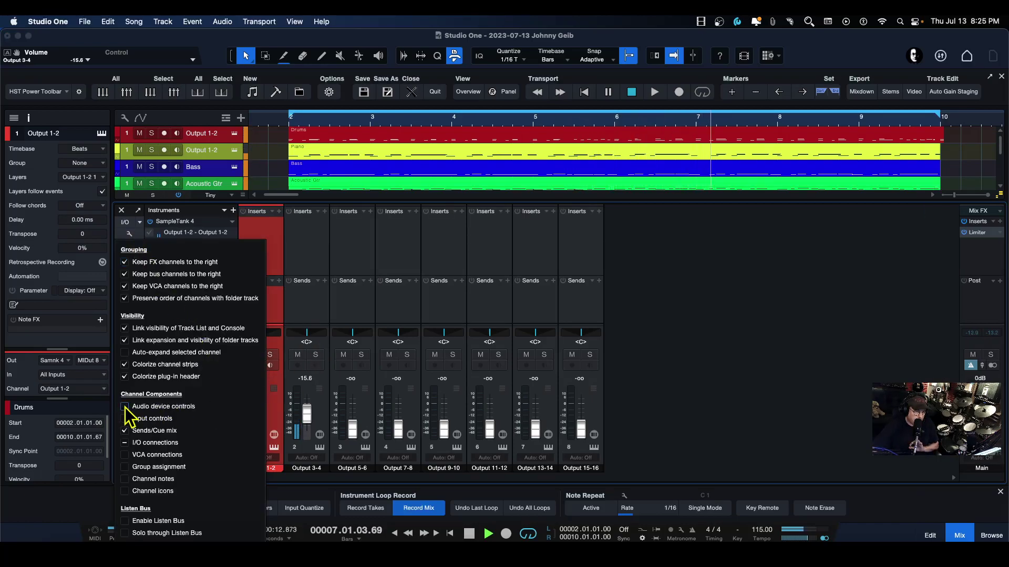
pyautogui.click(384, 260)
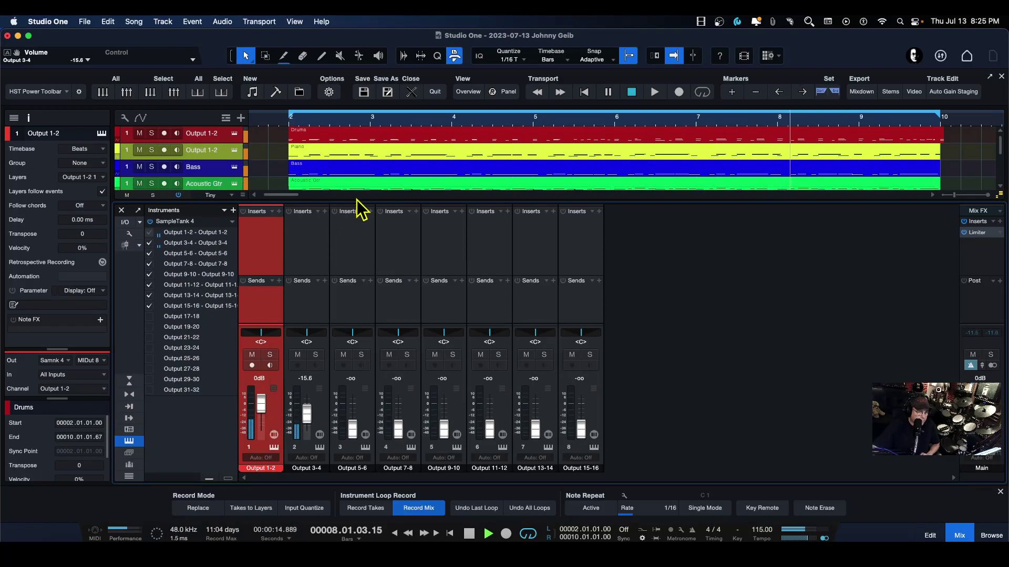
pyautogui.moveTo(358, 199); pyautogui.dragTo(356, 226)
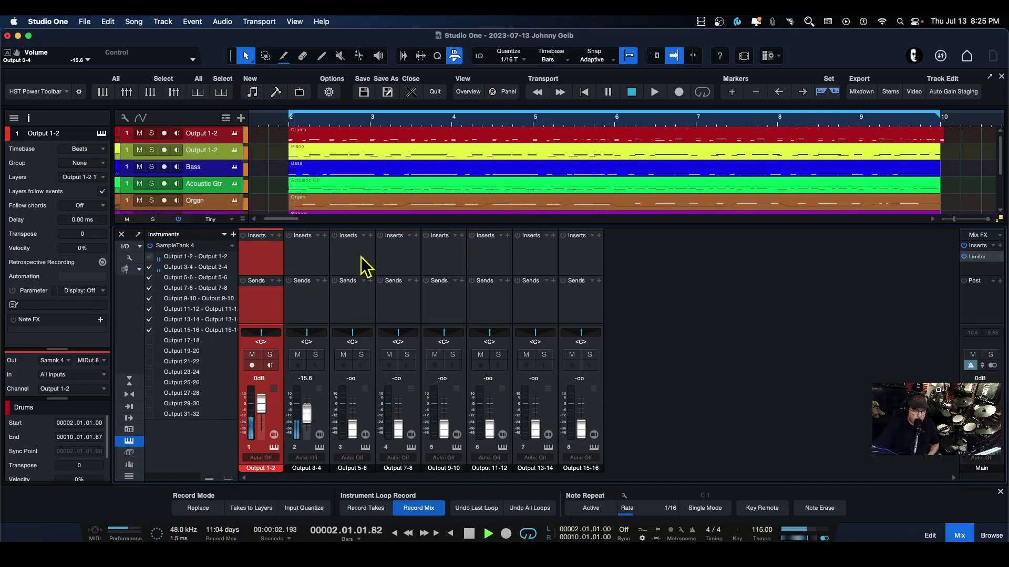
# Insert Pro EQ on Output 3-4 by searching 'pro'
pyautogui.click(325, 237)
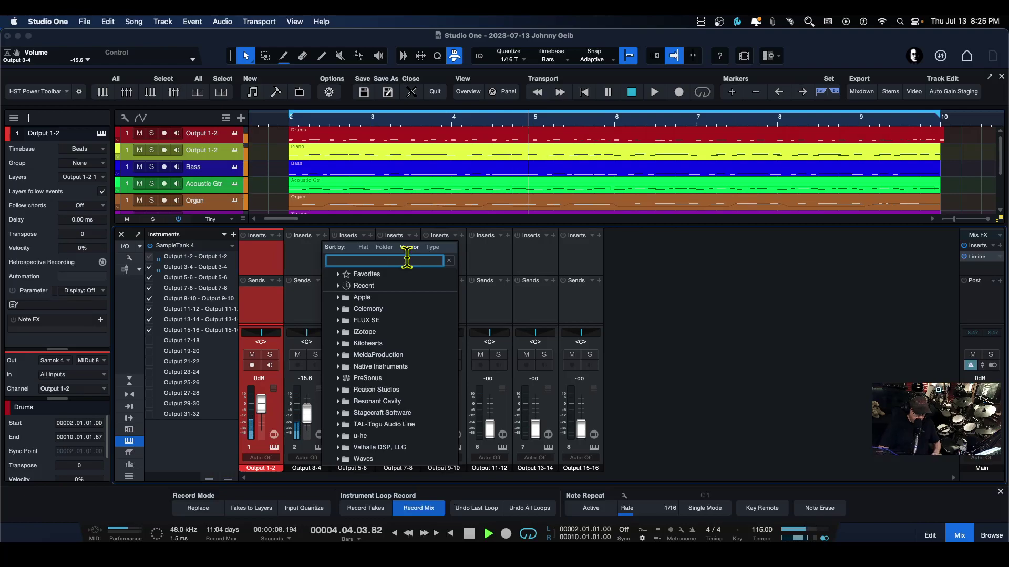
pyautogui.write('pro')
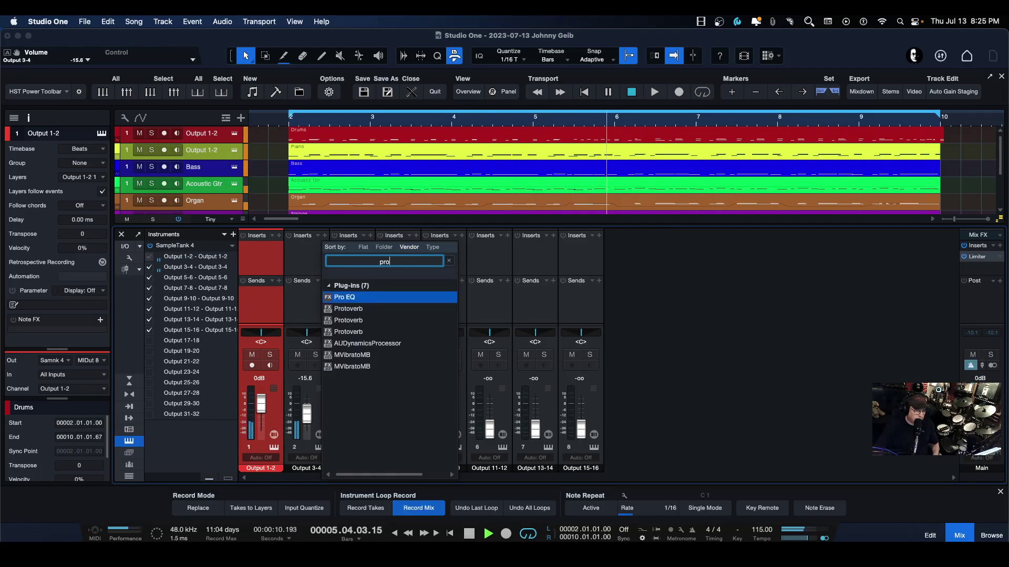
pyautogui.press('Return')
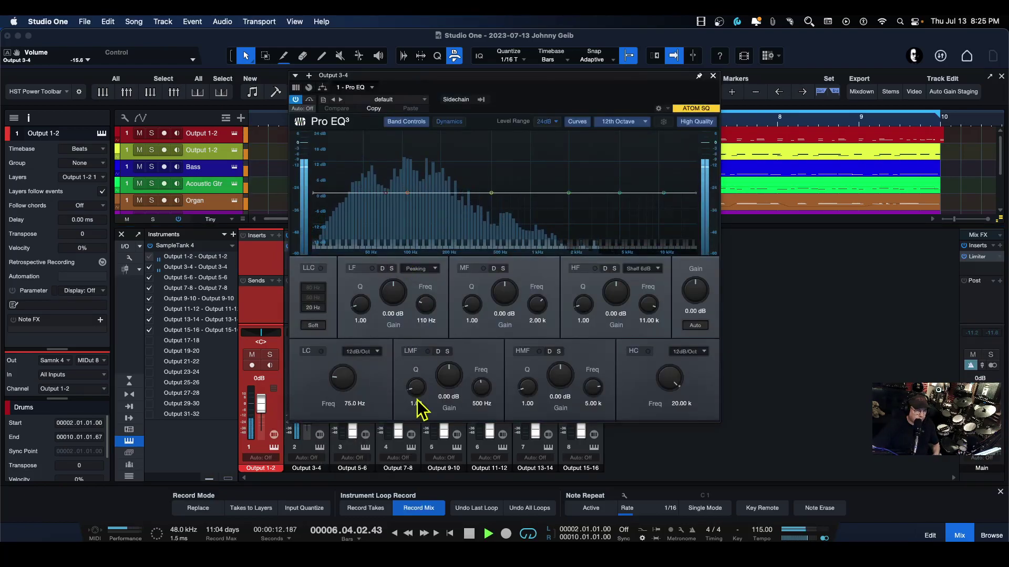
# Shape the EQ: 92.3 Hz low cut, mid and high boosts, LMF -6.74 dB at 222 Hz
pyautogui.click(321, 351)
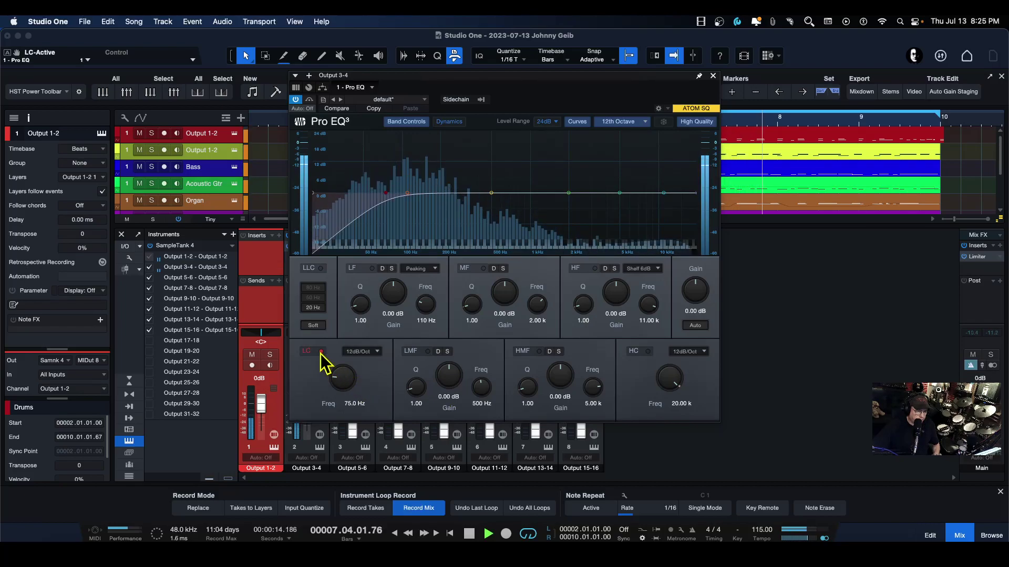
pyautogui.moveTo(345, 389); pyautogui.dragTo(344, 381)
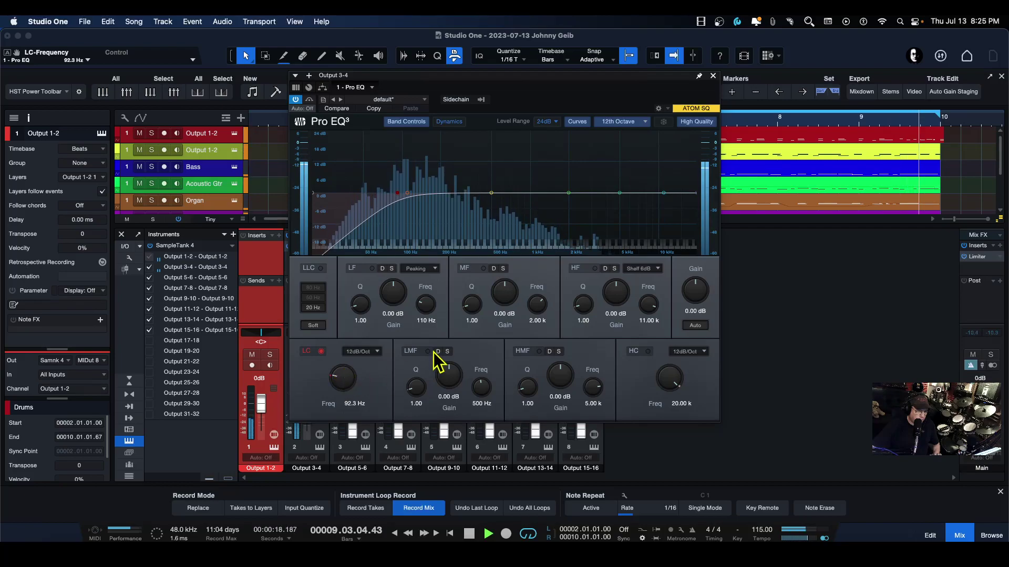
pyautogui.moveTo(571, 195)
pyautogui.mouseDown()
pyautogui.moveTo(574, 162)
pyautogui.moveTo(576, 254)
pyautogui.moveTo(608, 187)
pyautogui.moveTo(650, 139)
pyautogui.moveTo(555, 182)
pyautogui.moveTo(564, 197)
pyautogui.mouseUp()
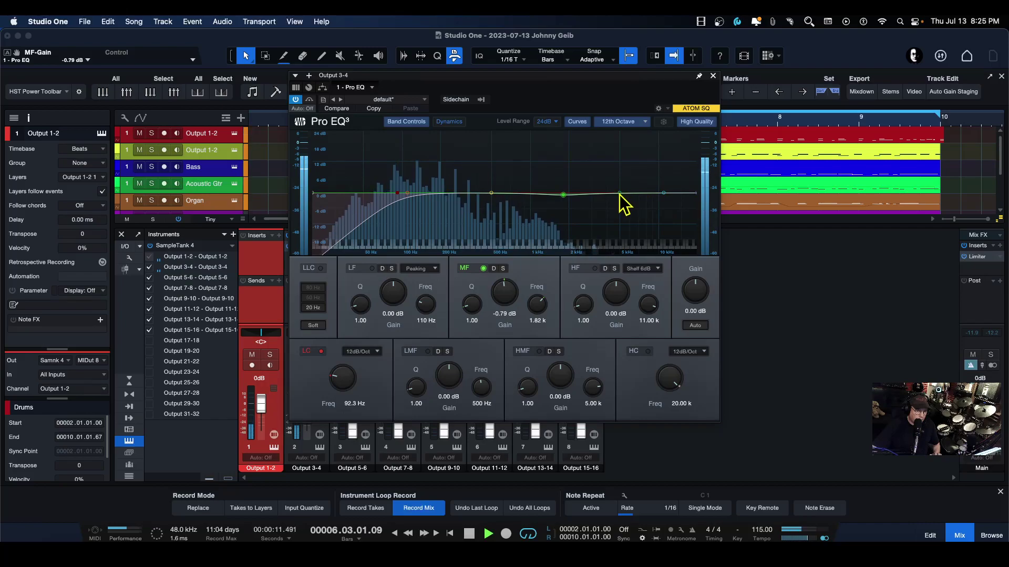
pyautogui.moveTo(620, 195); pyautogui.dragTo(523, 165)
pyautogui.moveTo(664, 193); pyautogui.dragTo(678, 169)
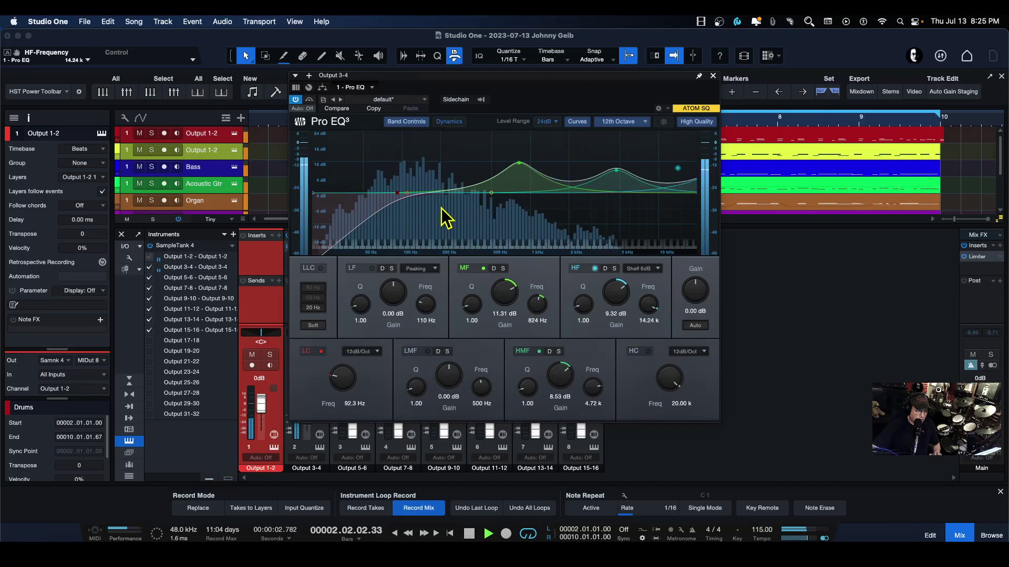
pyautogui.moveTo(489, 196); pyautogui.dragTo(490, 201)
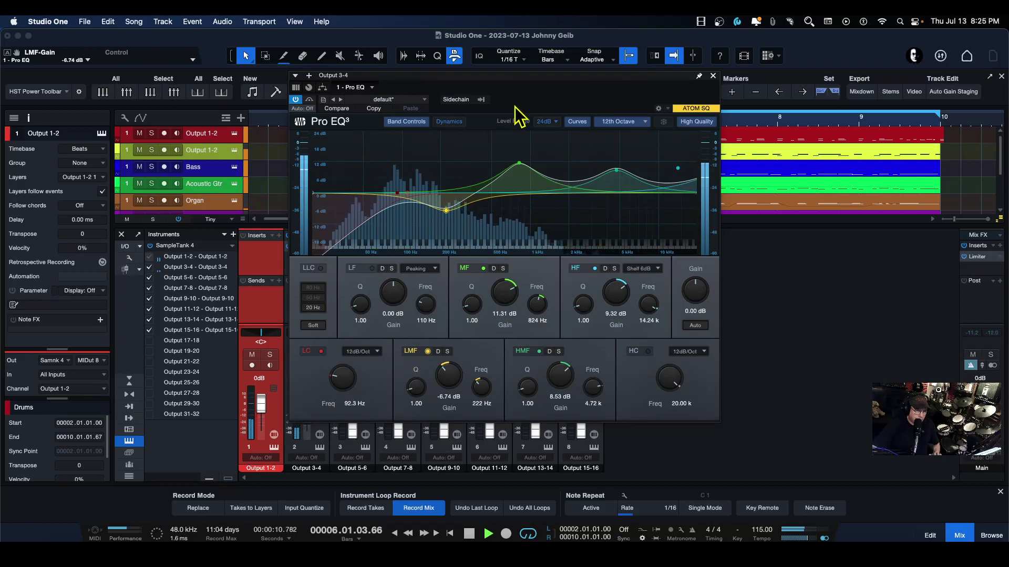
pyautogui.moveTo(544, 87); pyautogui.dragTo(628, 90)
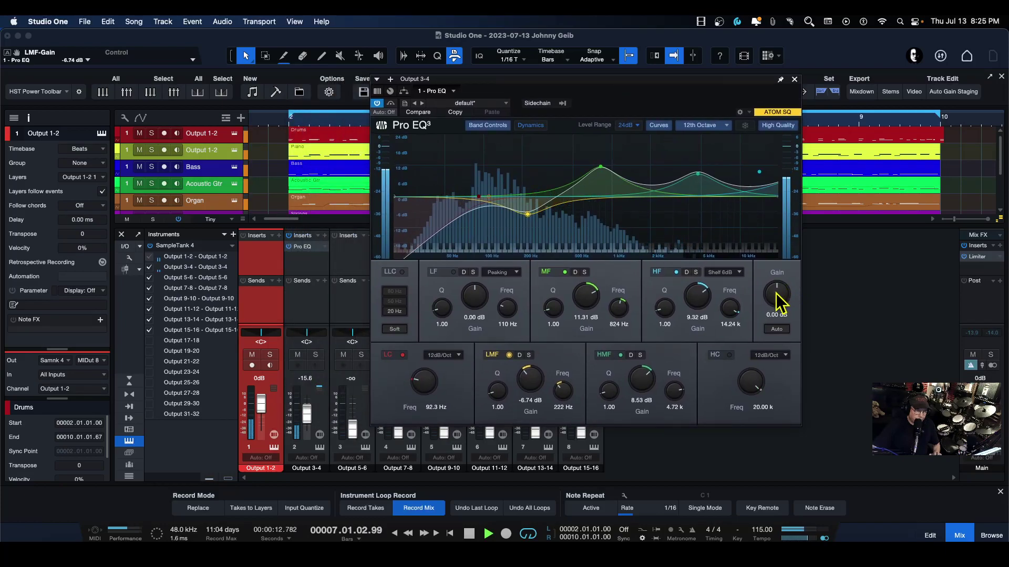
pyautogui.click(794, 79)
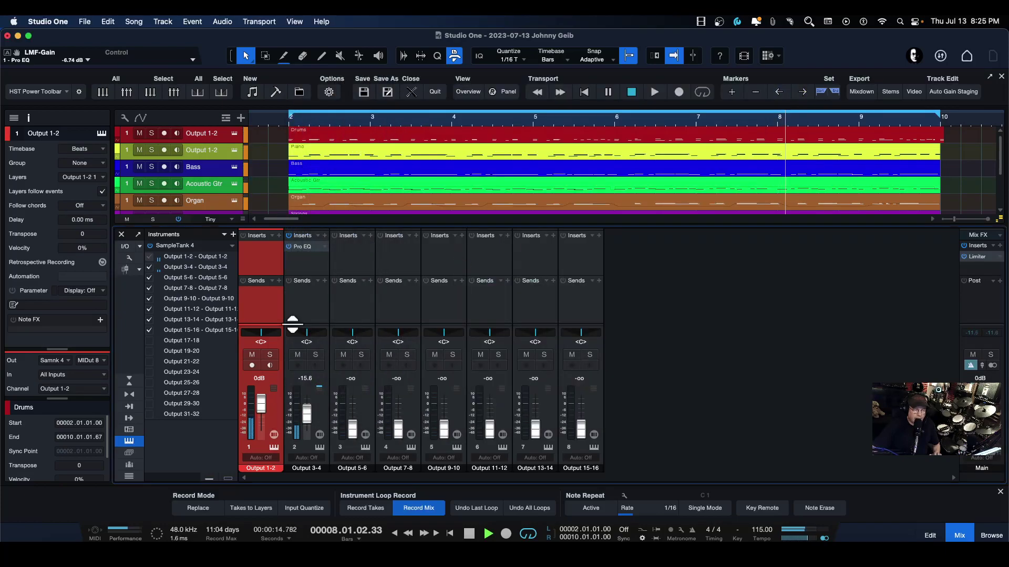
# Raise Output 3-4 to -8.9 dB and copy a default Pro EQ to Output 5-6 with a high-mid boost near 3.3 kHz
pyautogui.moveTo(304, 419); pyautogui.dragTo(350, 419)
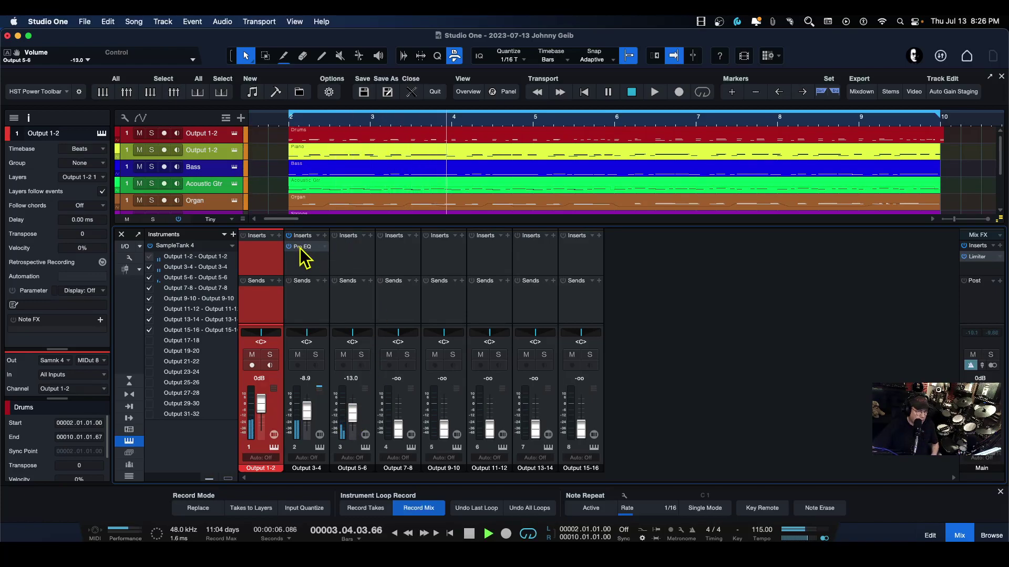
pyautogui.moveTo(304, 247); pyautogui.dragTo(349, 263)
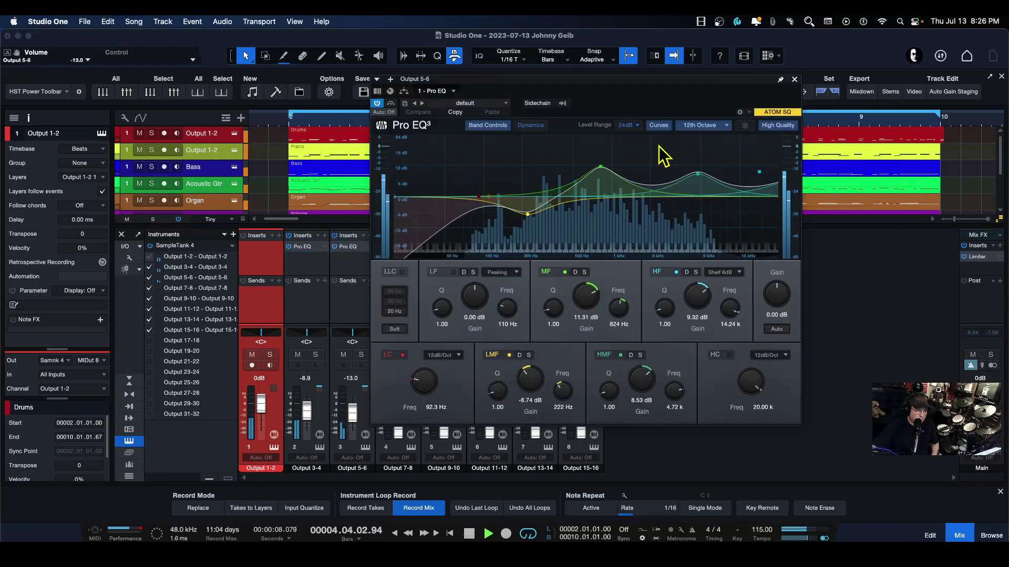
pyautogui.click(464, 103)
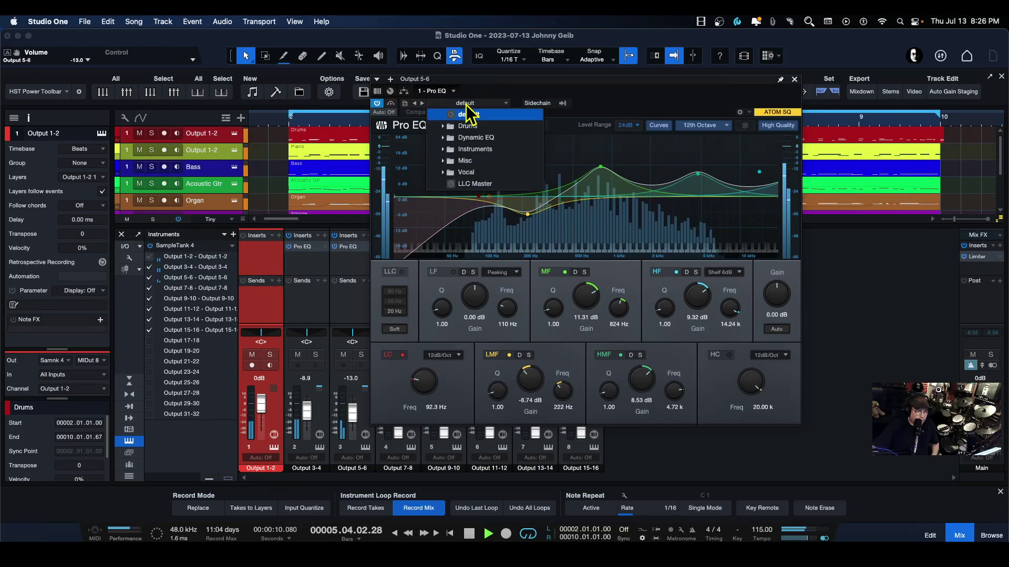
pyautogui.click(471, 114)
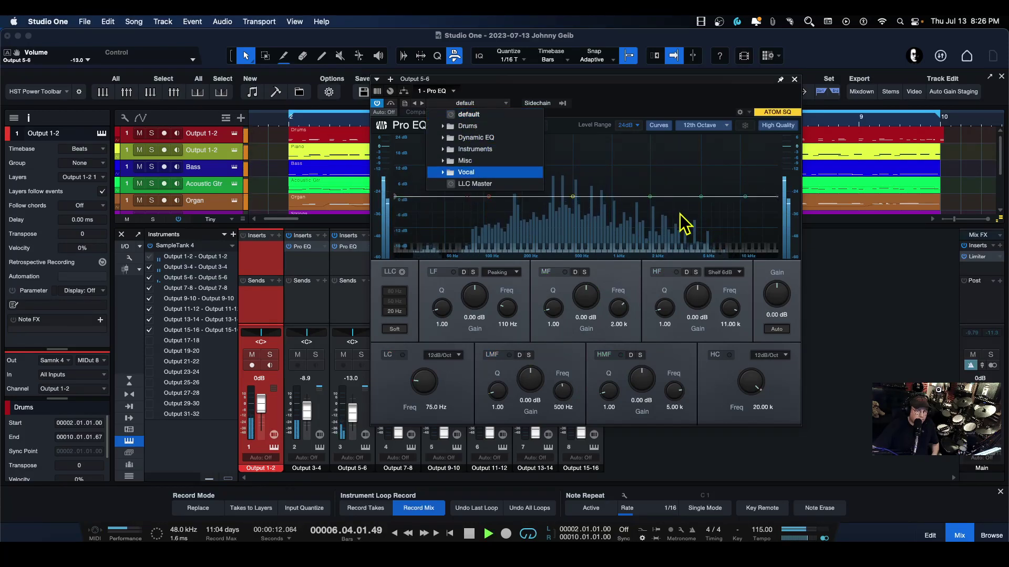
pyautogui.click(701, 207)
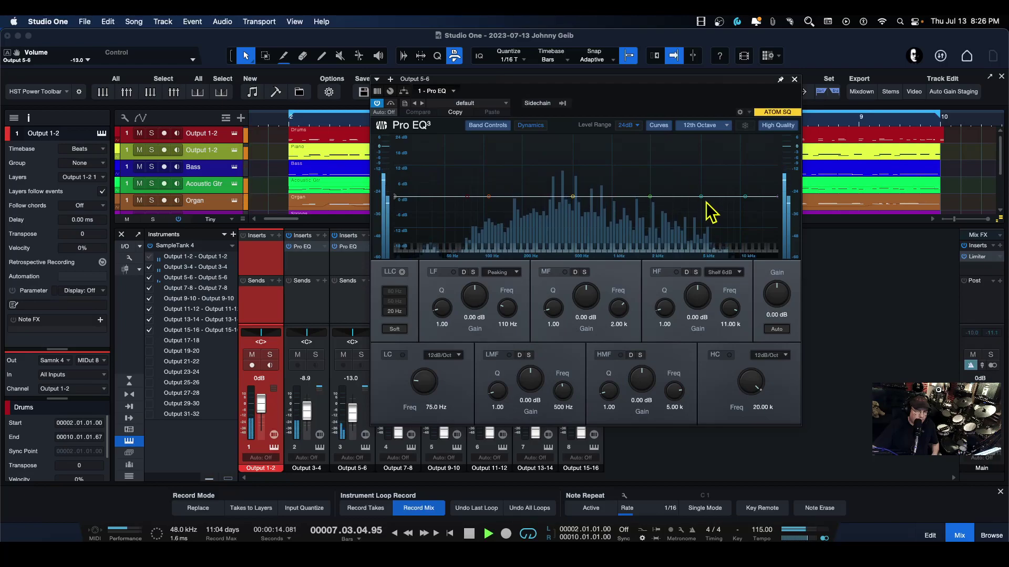
pyautogui.moveTo(701, 197); pyautogui.dragTo(679, 156)
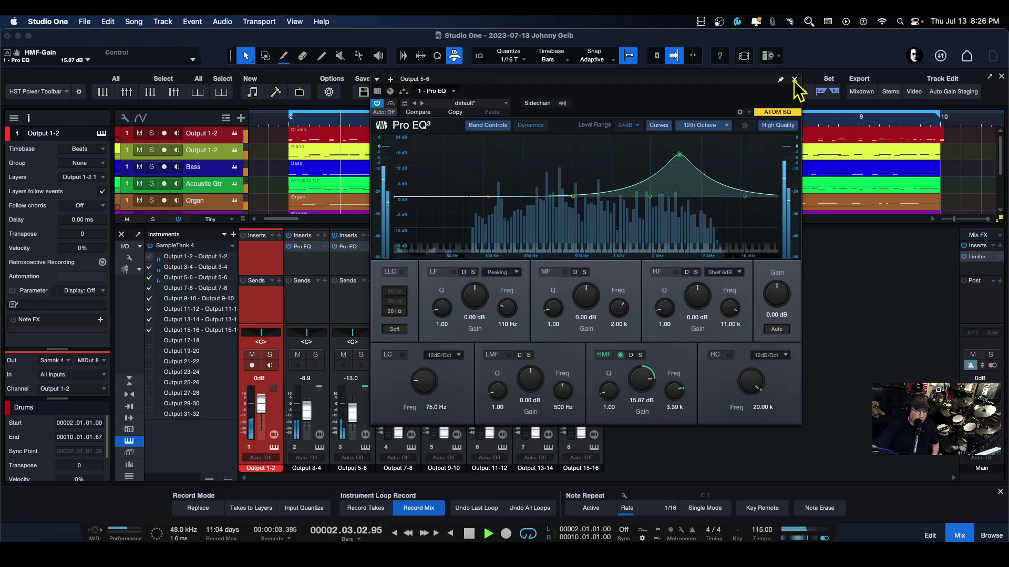
pyautogui.click(794, 79)
# Raise Output 7-8 to -14.3 dB and copy the Pro EQ with a 20.23 dB shelf at 3.24 kHz and high cut
pyautogui.moveTo(293, 414)
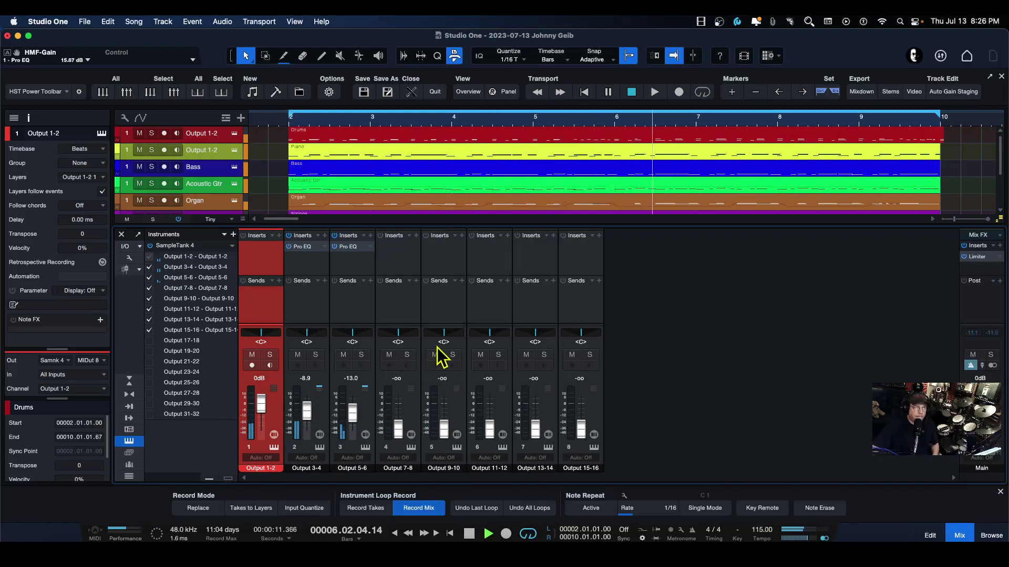
pyautogui.moveTo(405, 436); pyautogui.dragTo(402, 417)
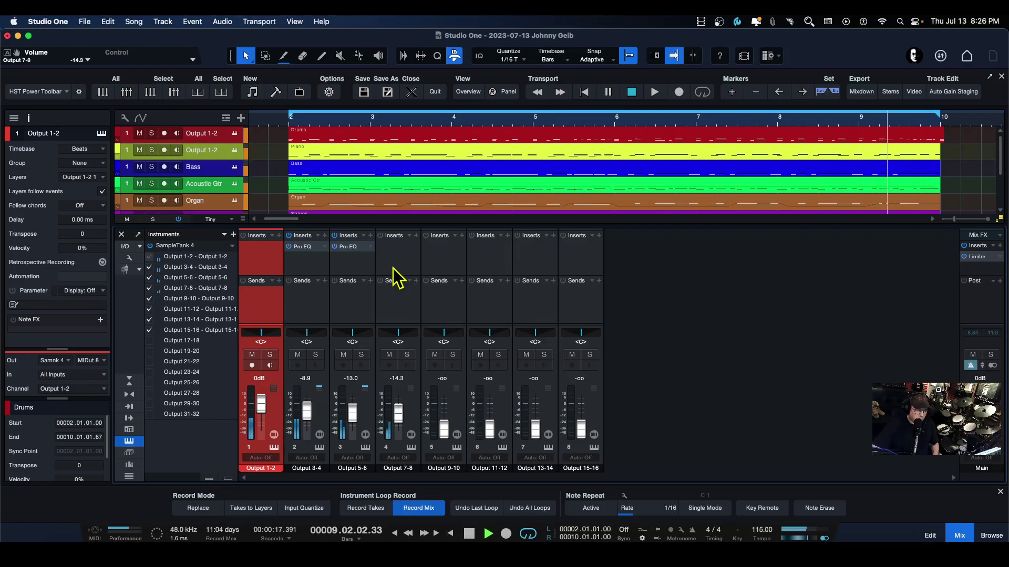
pyautogui.moveTo(351, 247); pyautogui.dragTo(401, 255)
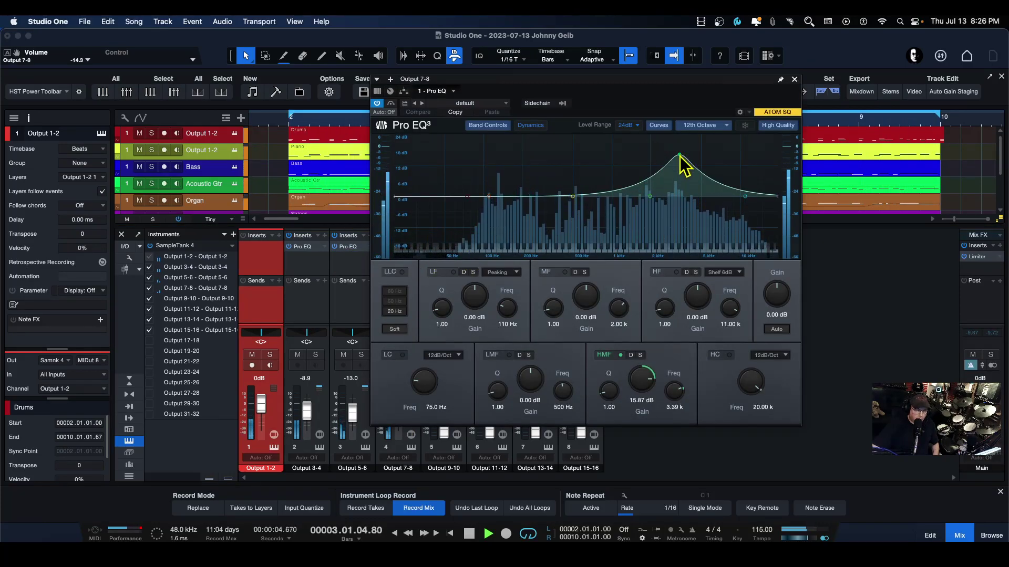
pyautogui.moveTo(681, 155); pyautogui.dragTo(679, 204)
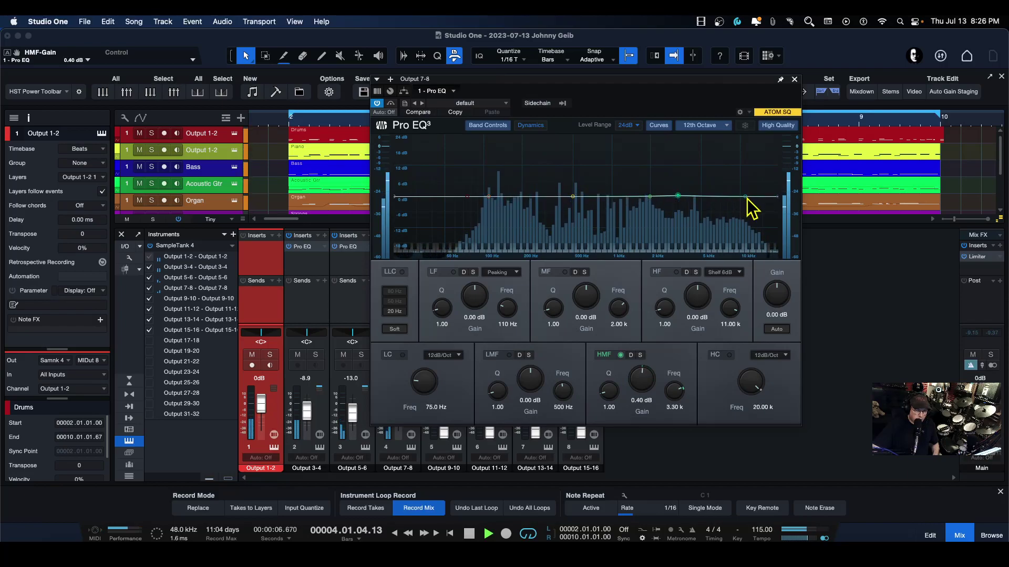
pyautogui.moveTo(744, 198); pyautogui.dragTo(710, 152)
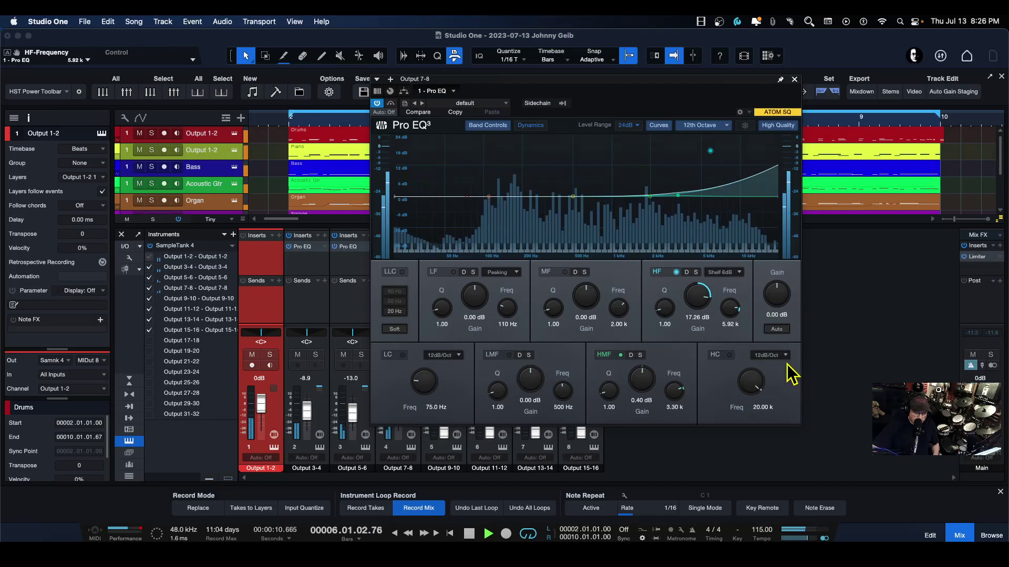
pyautogui.click(730, 355)
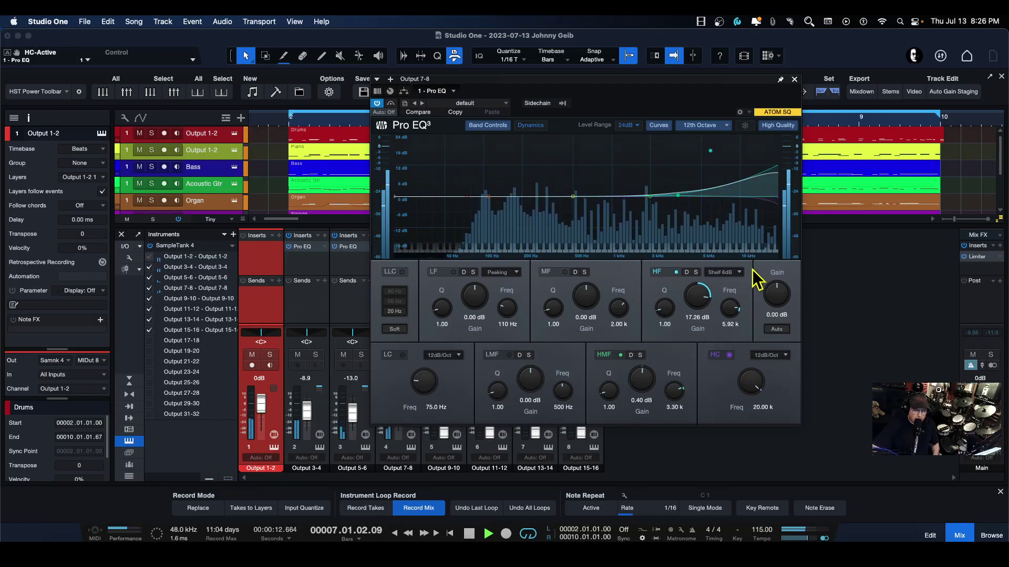
pyautogui.moveTo(710, 152); pyautogui.dragTo(677, 144)
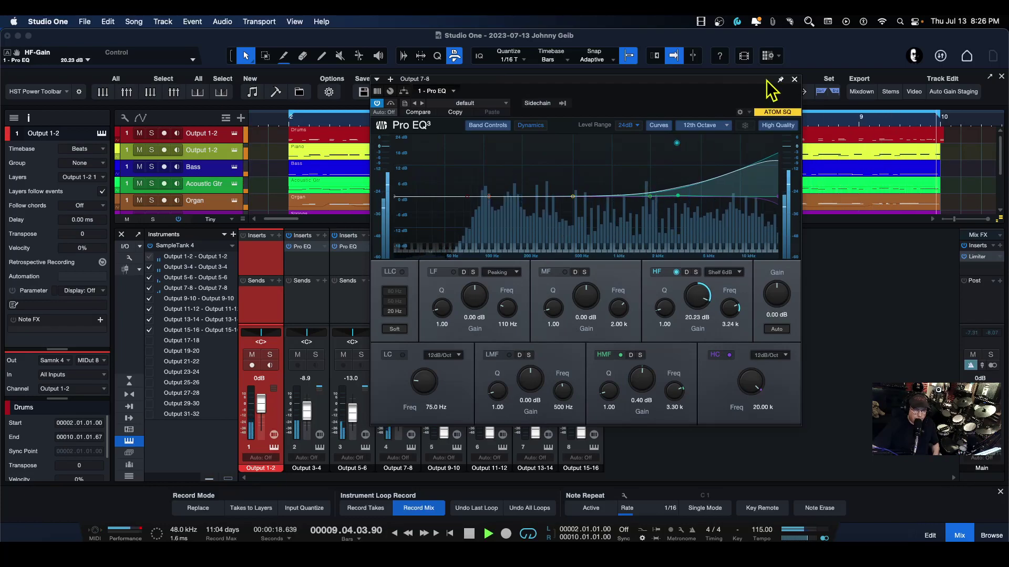
pyautogui.click(794, 79)
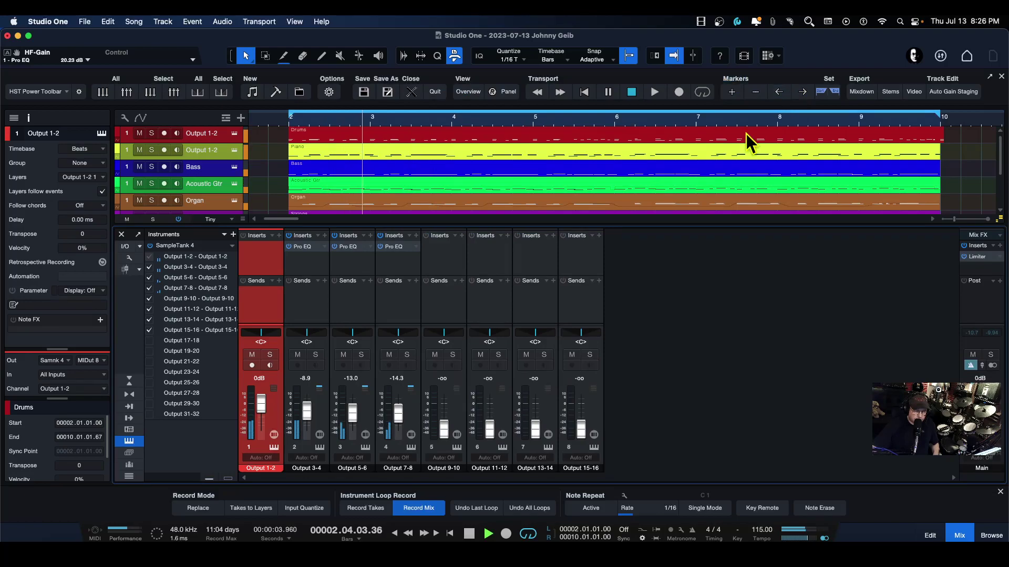
# Raise Outputs 9-10, 11-12, 13-14 and 15-16 to -14.3, -8.9, -11.7 and -5.0 dB
pyautogui.moveTo(446, 428); pyautogui.dragTo(444, 416)
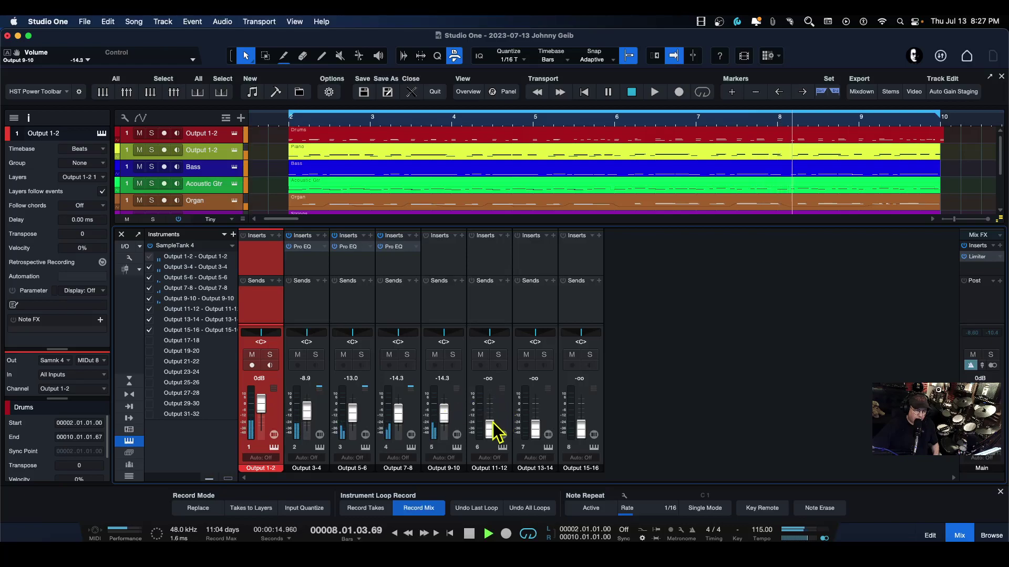
pyautogui.moveTo(490, 425); pyautogui.dragTo(489, 415)
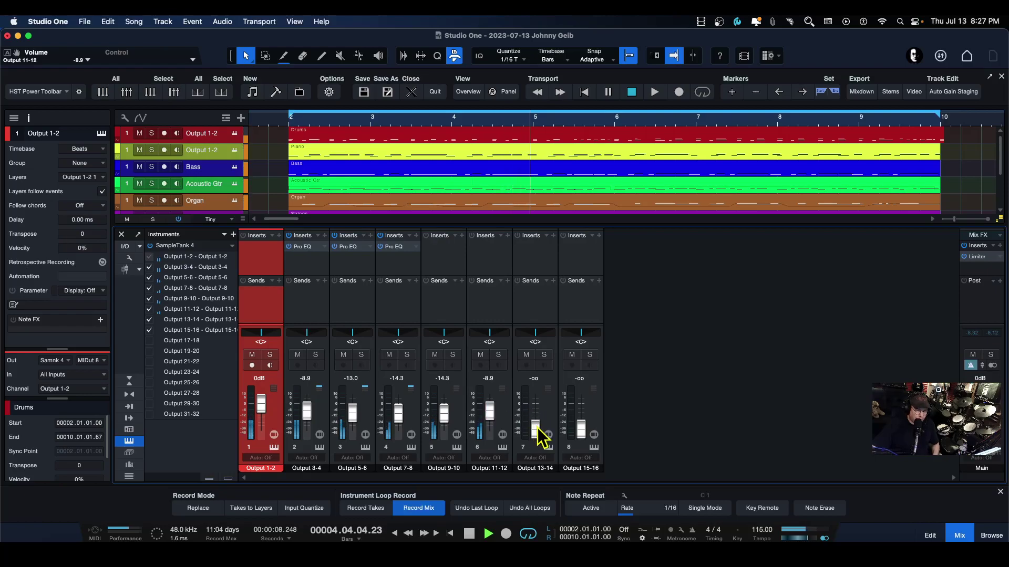
pyautogui.moveTo(540, 435)
pyautogui.mouseDown()
pyautogui.moveTo(541, 409)
pyautogui.moveTo(542, 419)
pyautogui.mouseUp()
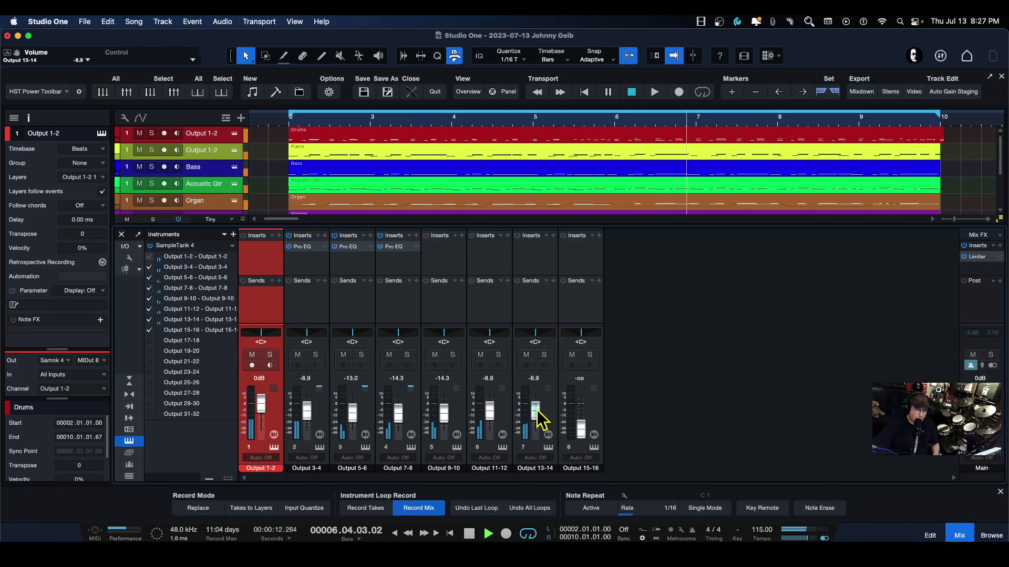
pyautogui.moveTo(537, 411); pyautogui.dragTo(537, 412)
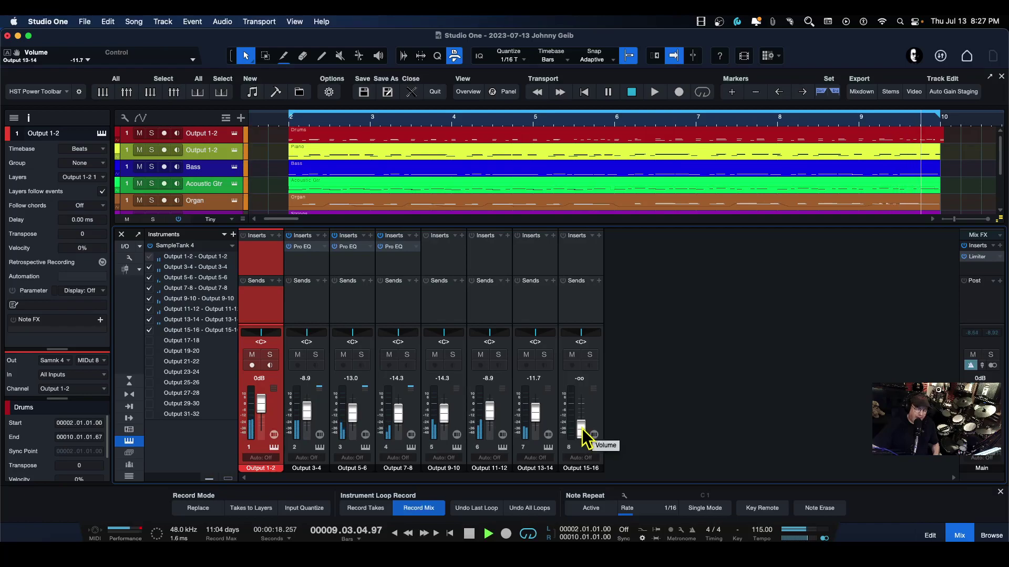
pyautogui.moveTo(581, 430); pyautogui.dragTo(585, 412)
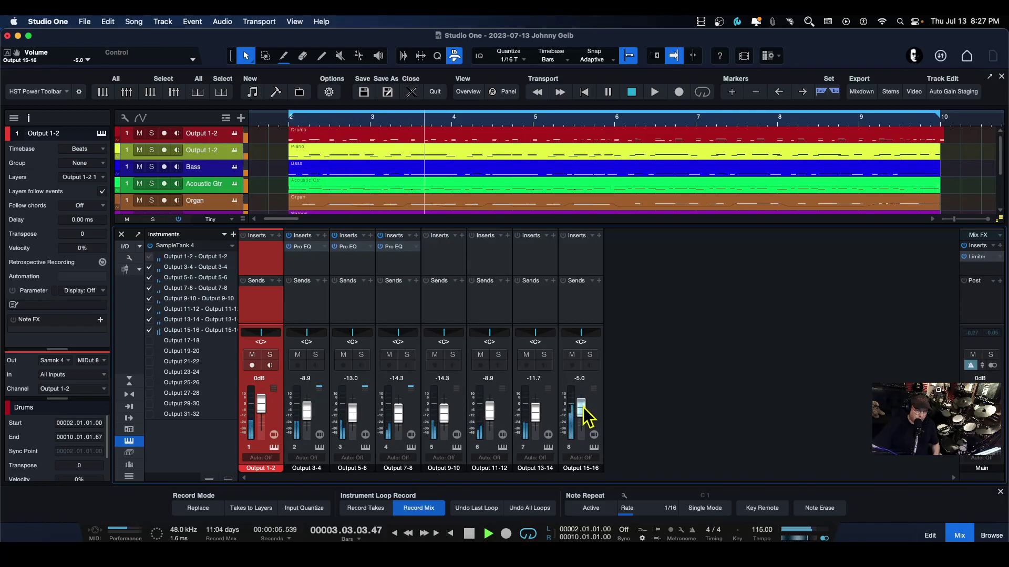
# Insert a Compressor on Output 15-16 with 20:1 ratio, -24.88 dB threshold and 1.89 ms attack
pyautogui.click(599, 236)
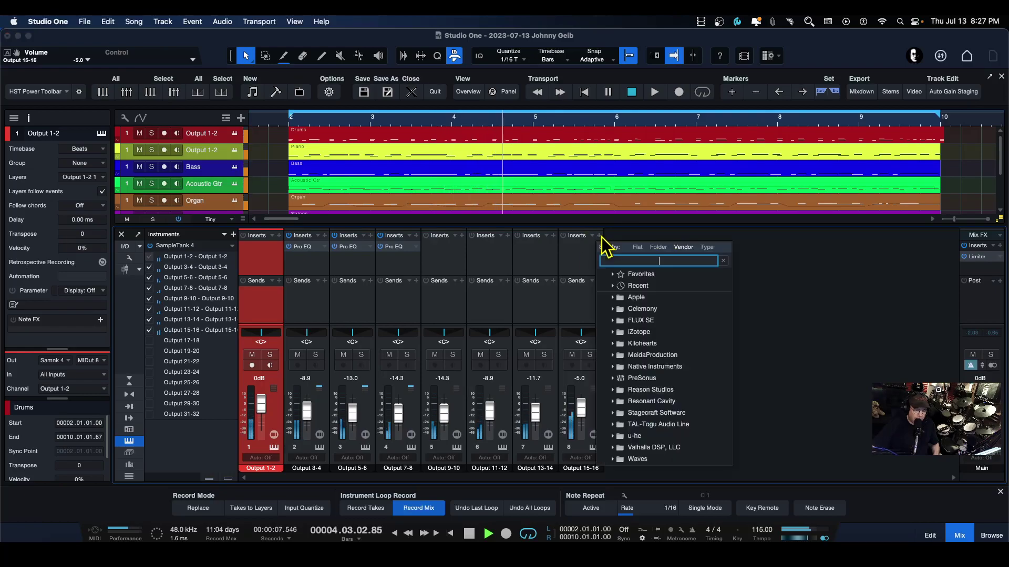
pyautogui.write('comp')
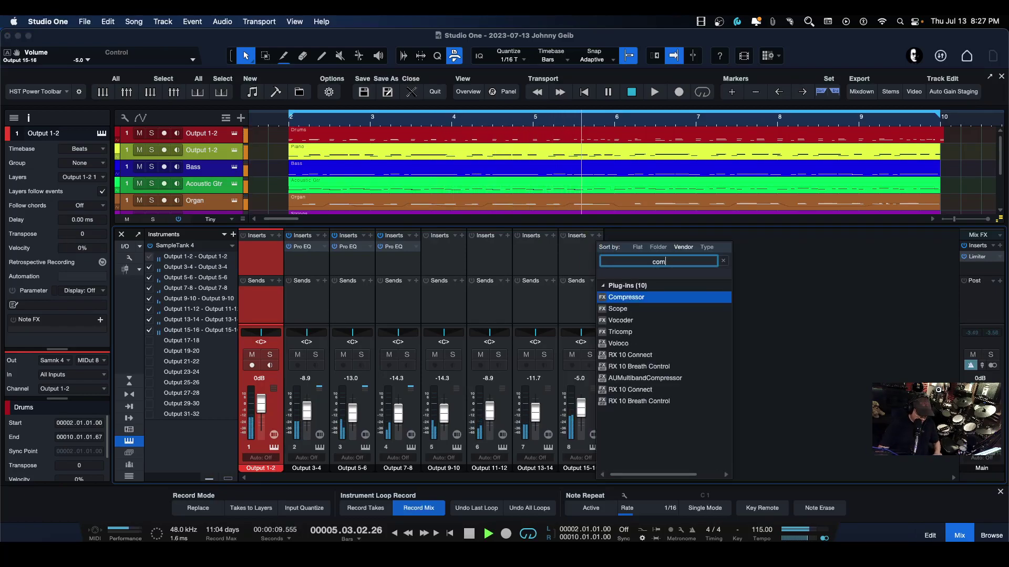
pyautogui.press('Down')
pyautogui.press('Return')
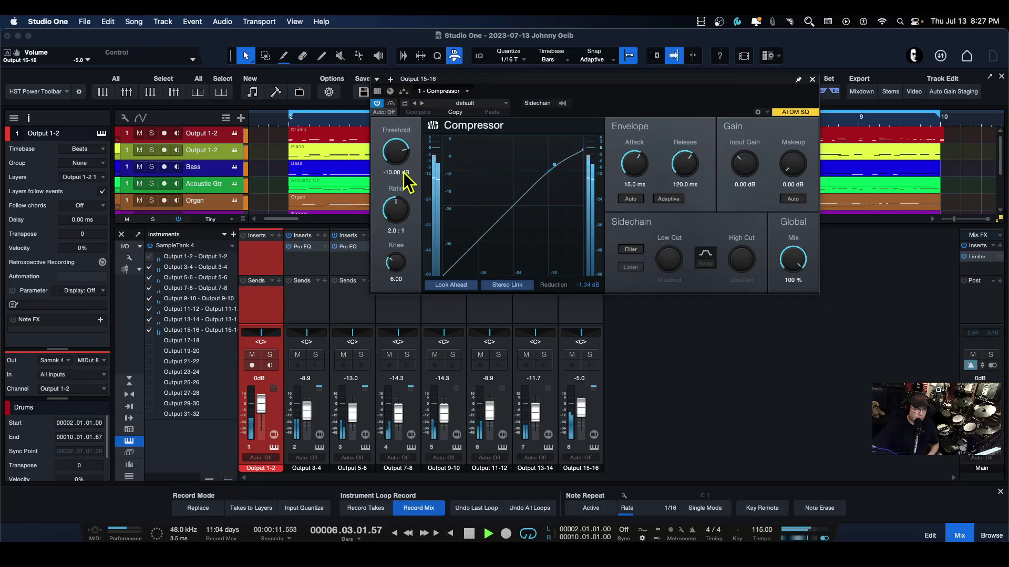
pyautogui.moveTo(395, 218); pyautogui.dragTo(395, 198)
pyautogui.moveTo(395, 148); pyautogui.dragTo(398, 178)
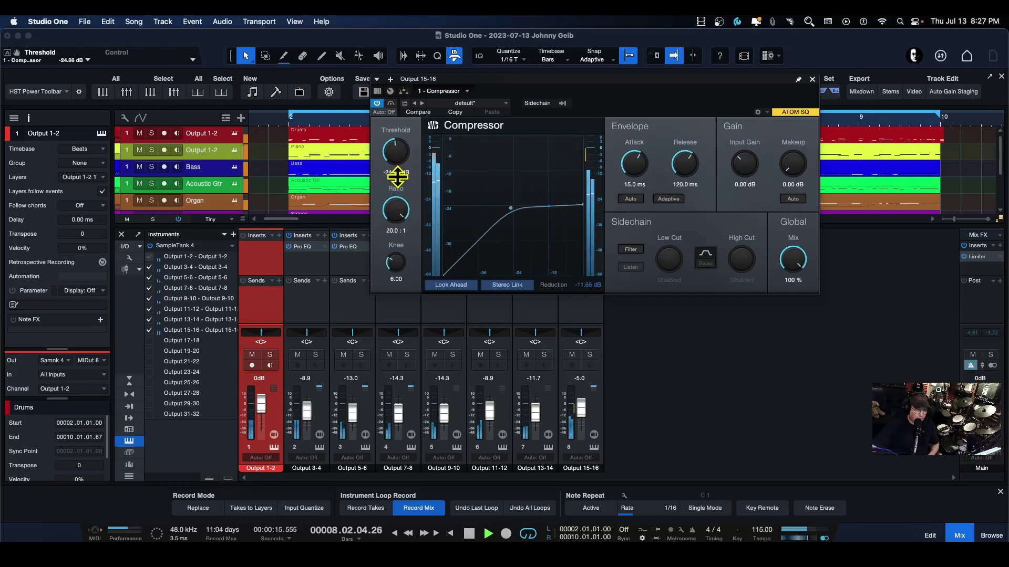
pyautogui.moveTo(635, 162); pyautogui.dragTo(625, 193)
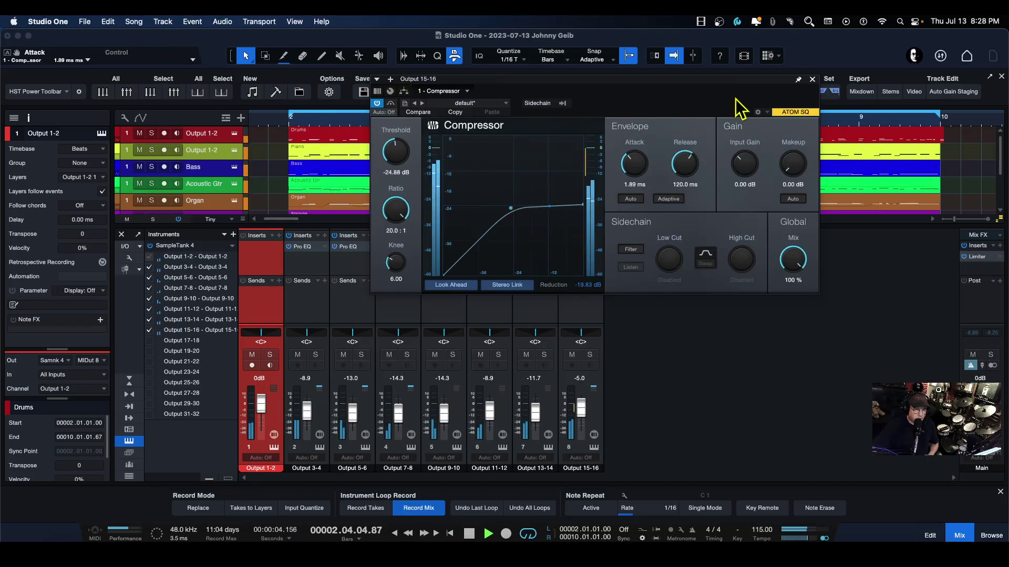
pyautogui.click(812, 79)
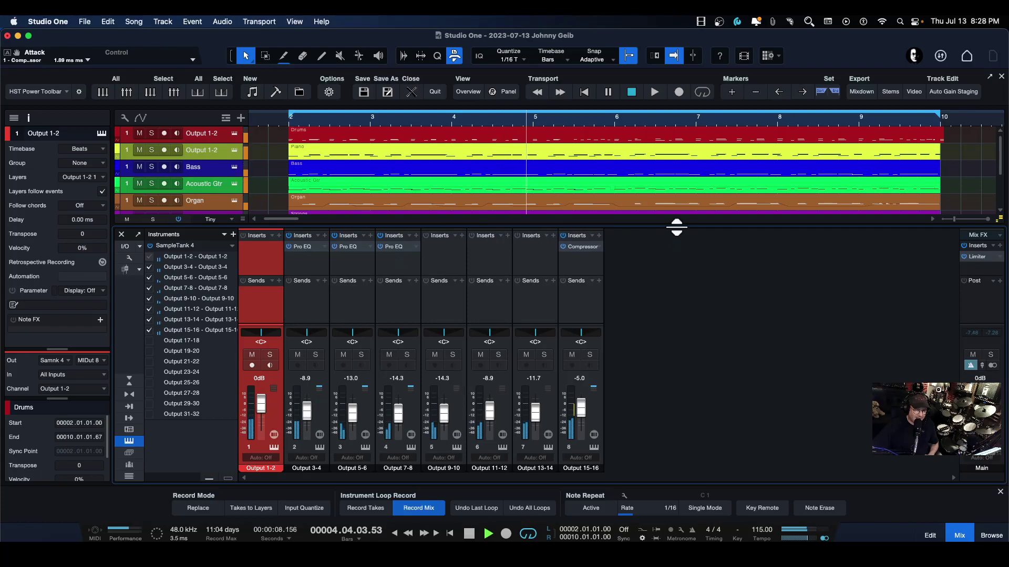
# Resize the arrangement so all eight tracks fit, stop playback, and reopen SampleTank 4 with F11
pyautogui.moveTo(676, 225); pyautogui.dragTo(676, 243)
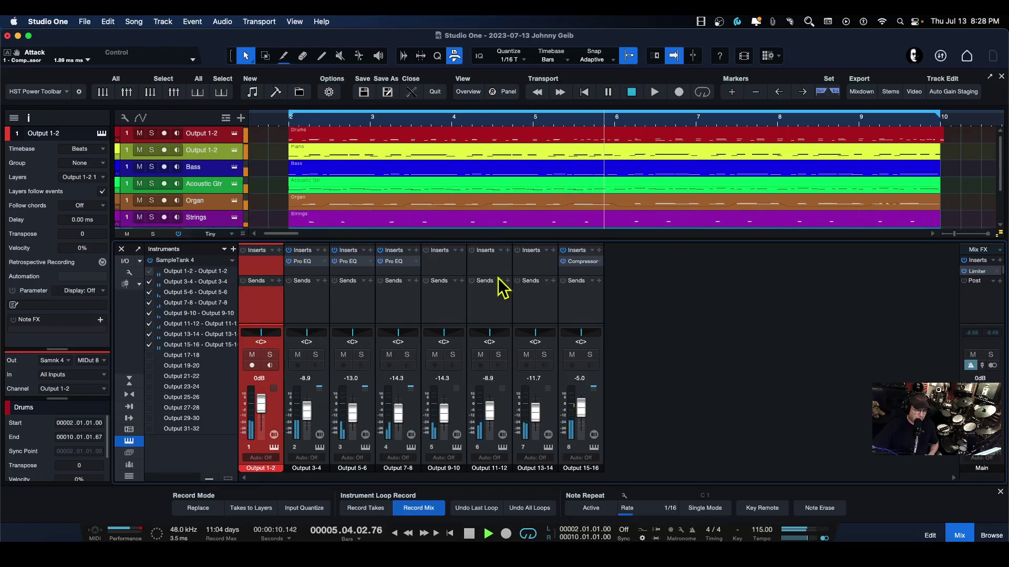
pyautogui.moveTo(489, 274); pyautogui.dragTo(494, 302)
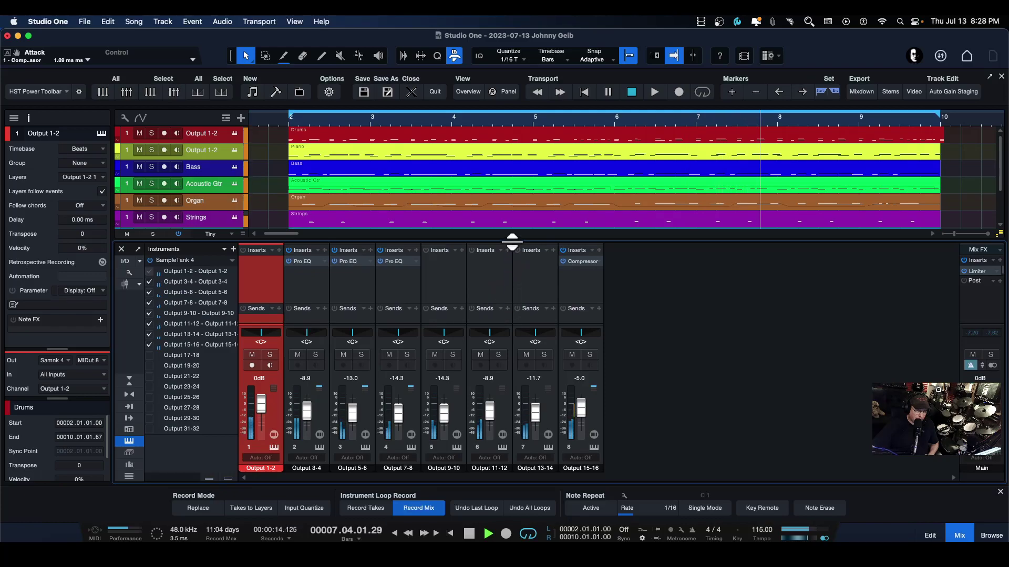
pyautogui.moveTo(512, 242); pyautogui.dragTo(511, 254)
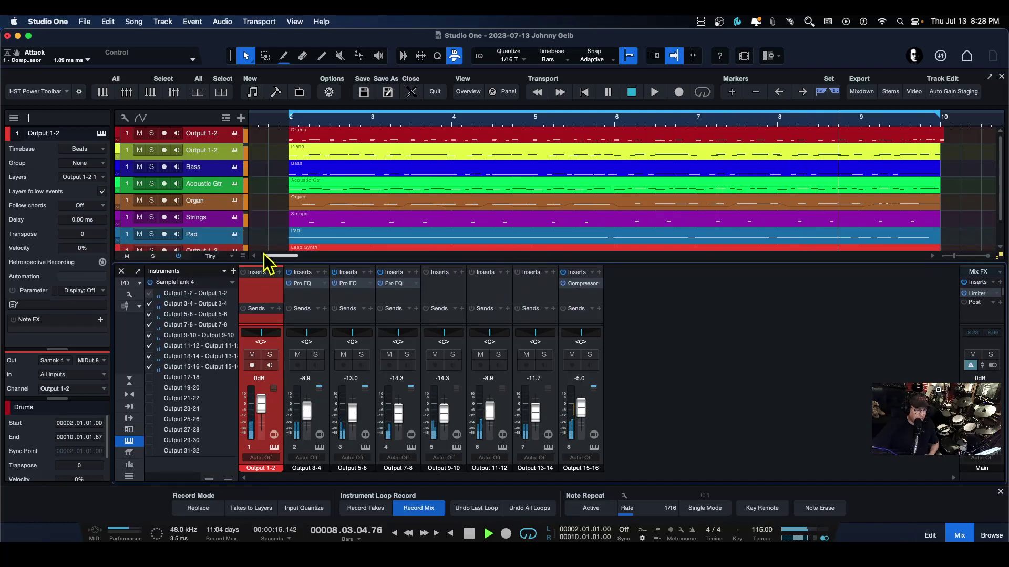
pyautogui.click(245, 258)
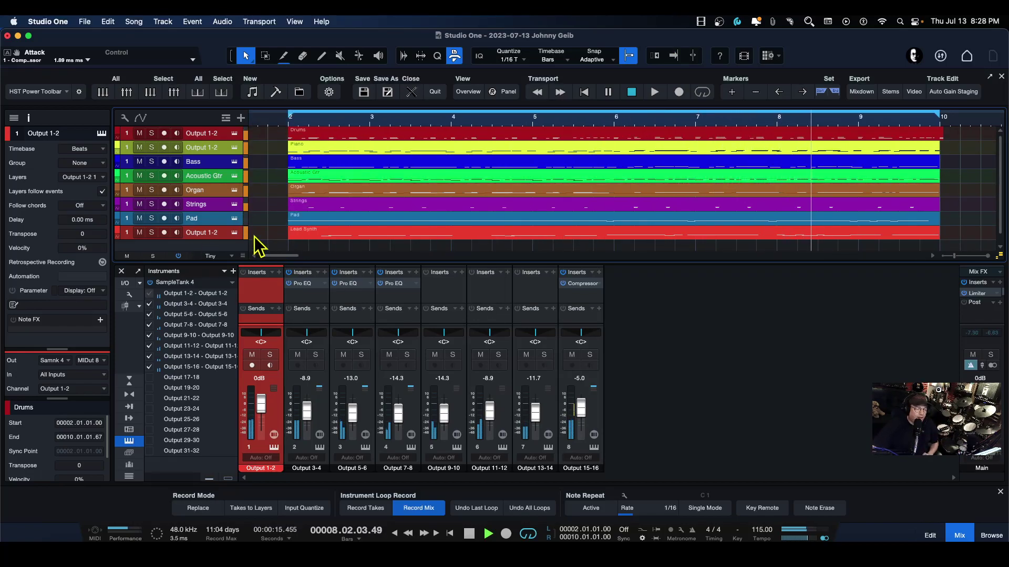
pyautogui.press('space')
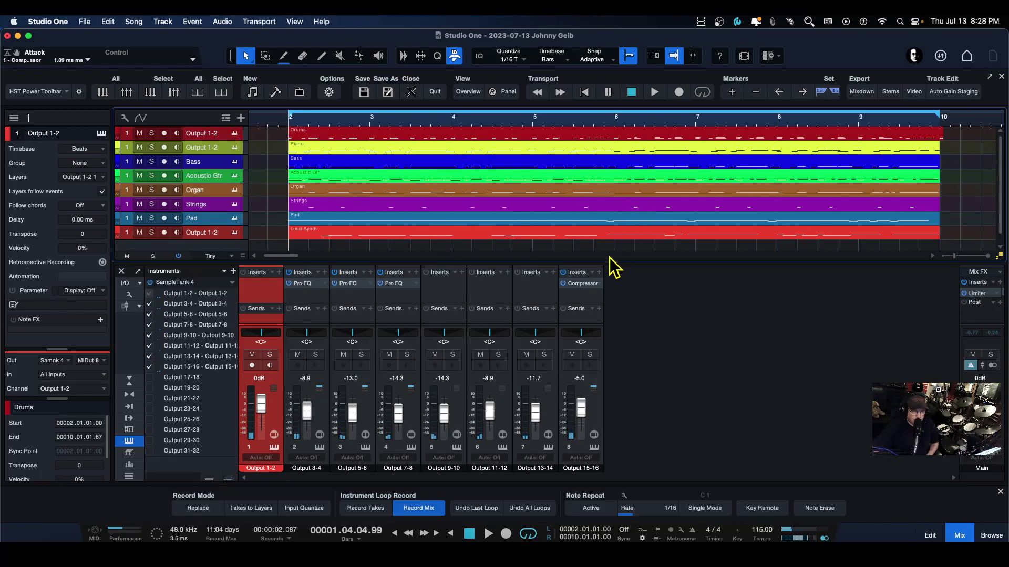
pyautogui.press('F11')
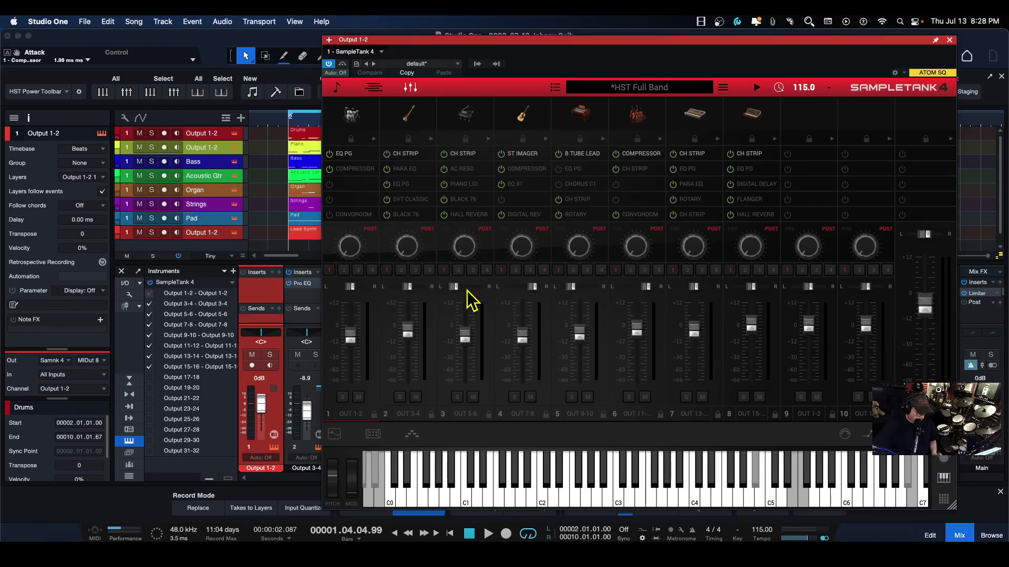
# Select SampleTank part 3 (OUT 5-6), check its pan, then close the SampleTank 4 window
pyautogui.hscroll(1, 470, 300)
pyautogui.hscroll(-1, 469, 301)
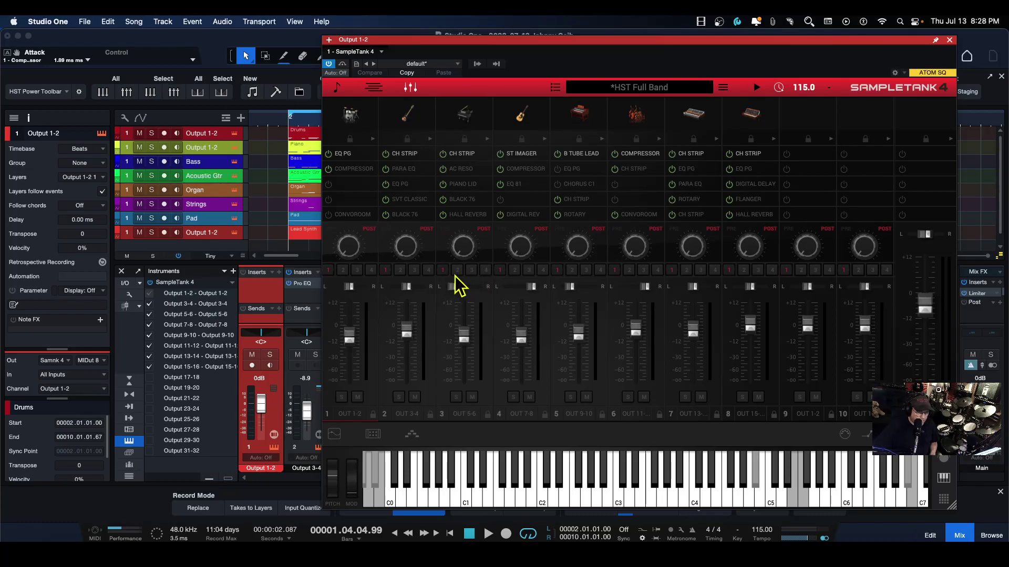
pyautogui.click(442, 339)
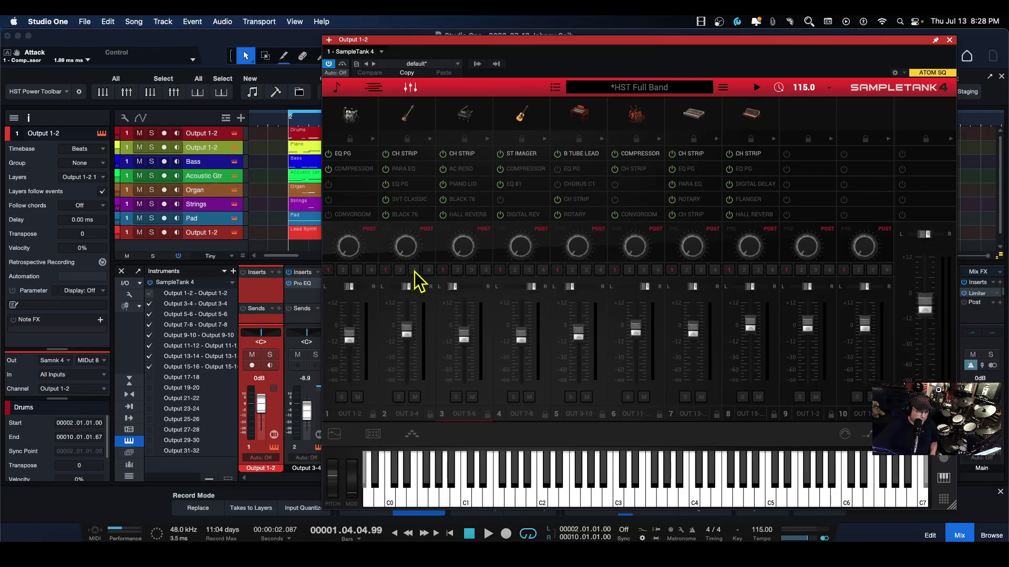
pyautogui.moveTo(455, 290)
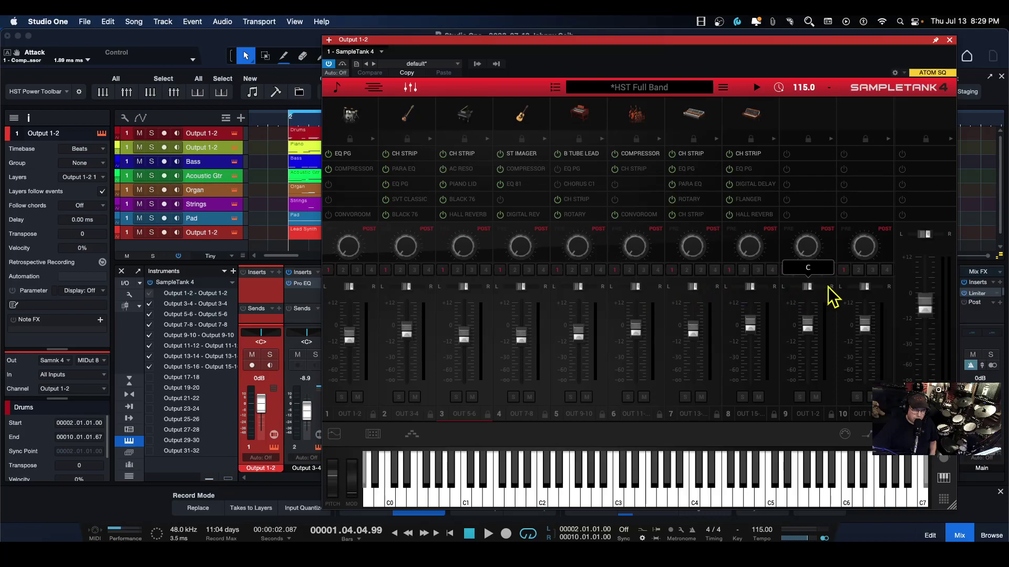
pyautogui.click(950, 40)
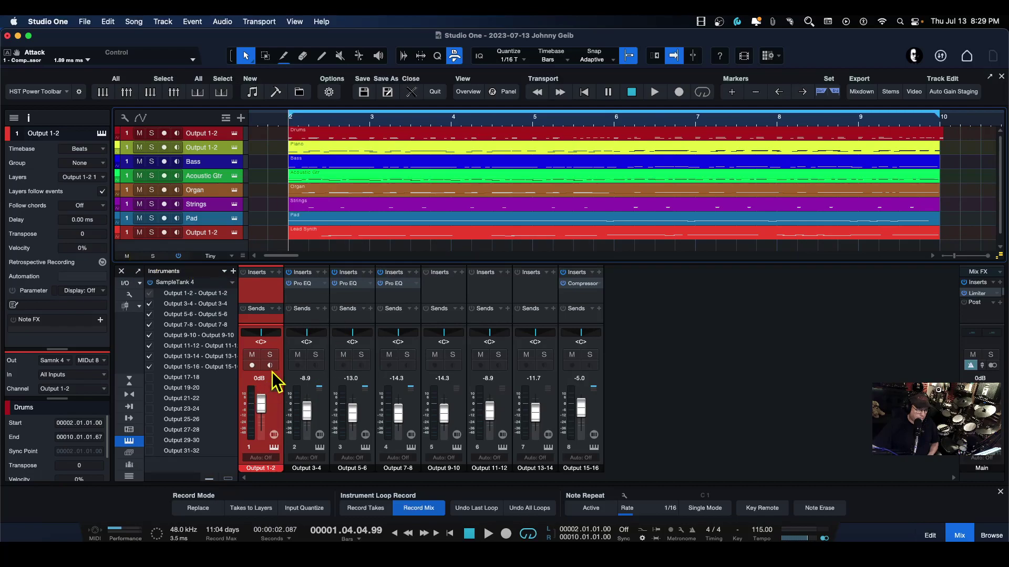
# Try mutes on Outputs 1-2, 3-4 and 5-6, then mute Outputs 11-12 and 13-14
pyautogui.click(252, 355)
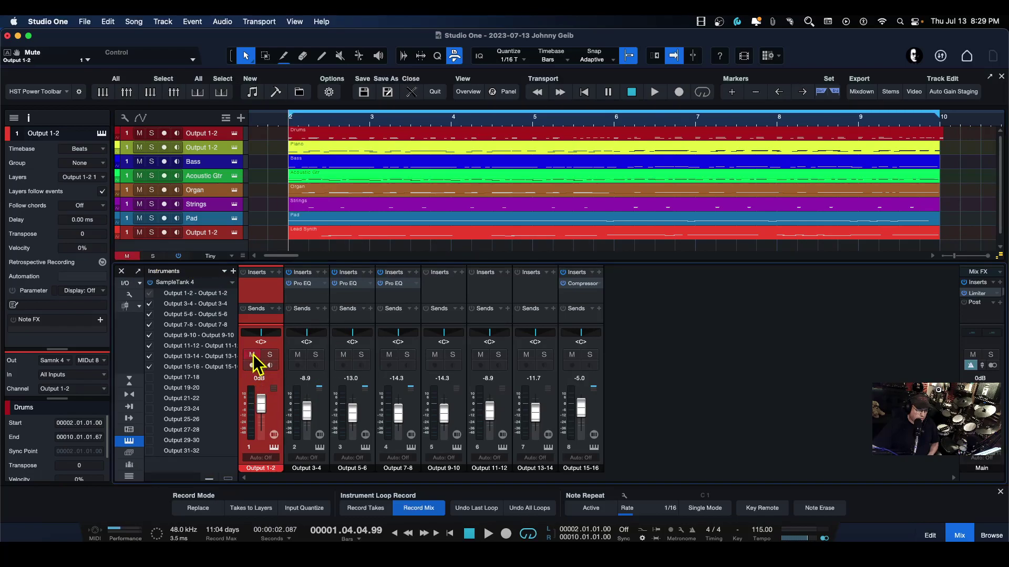
pyautogui.click(294, 355)
pyautogui.click(343, 355)
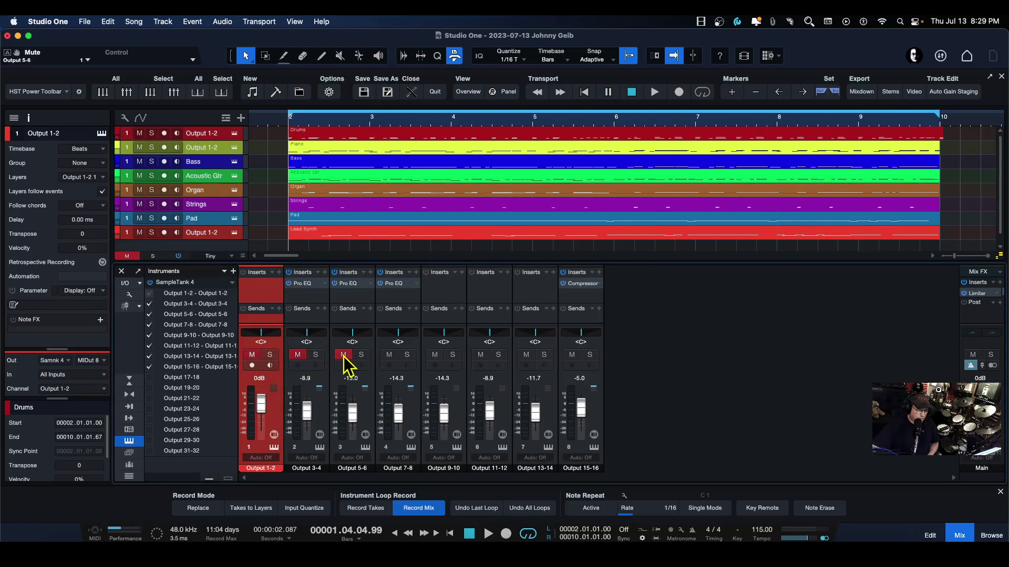
pyautogui.click(297, 355)
pyautogui.click(252, 356)
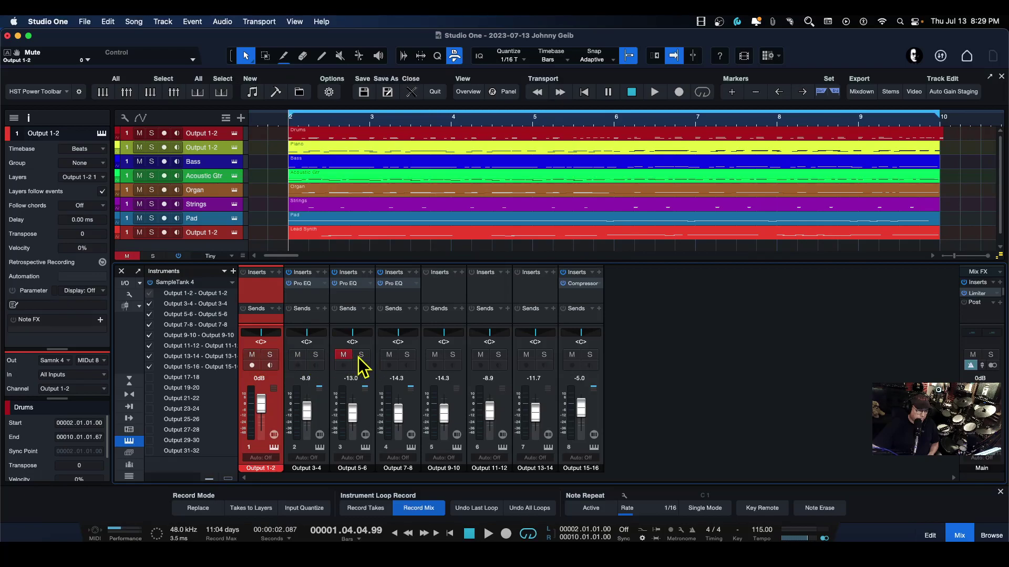
pyautogui.click(481, 355)
pyautogui.click(527, 355)
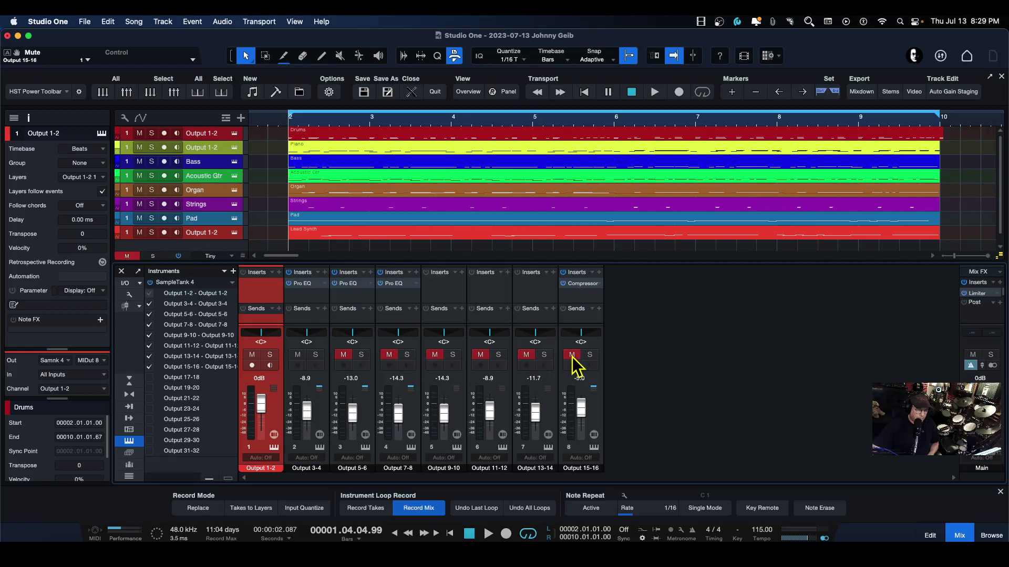
# During playback, solo channels and pan Output 5-6 to L62, then clear all solos and mutes
pyautogui.press('space')
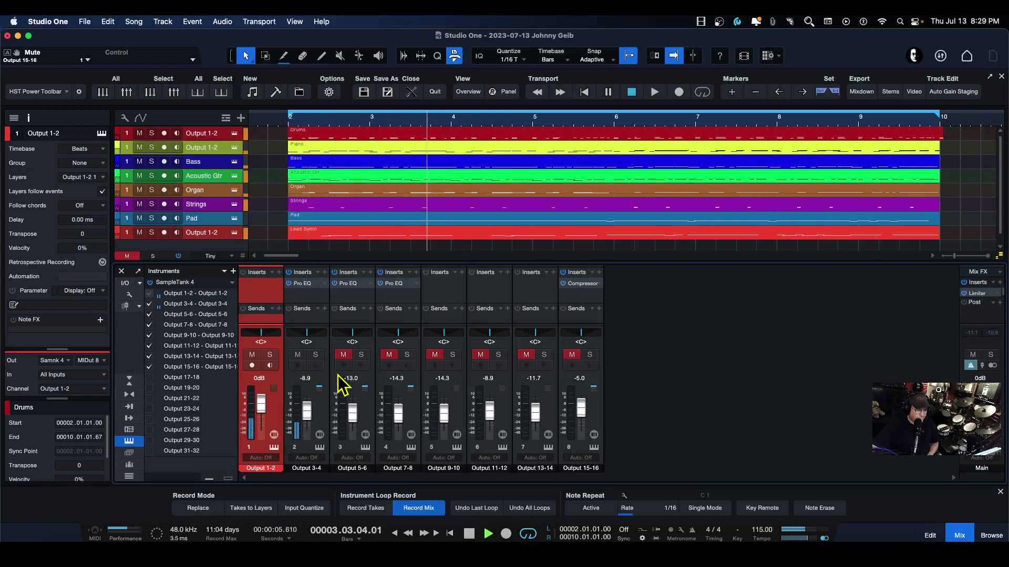
pyautogui.click(361, 355)
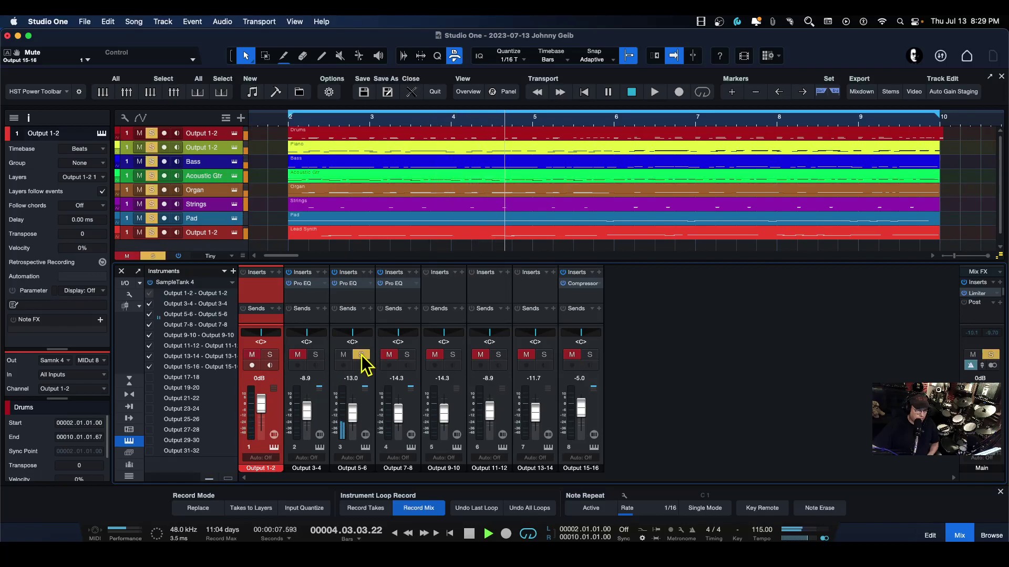
pyautogui.moveTo(353, 333); pyautogui.dragTo(517, 344)
pyautogui.click(407, 355)
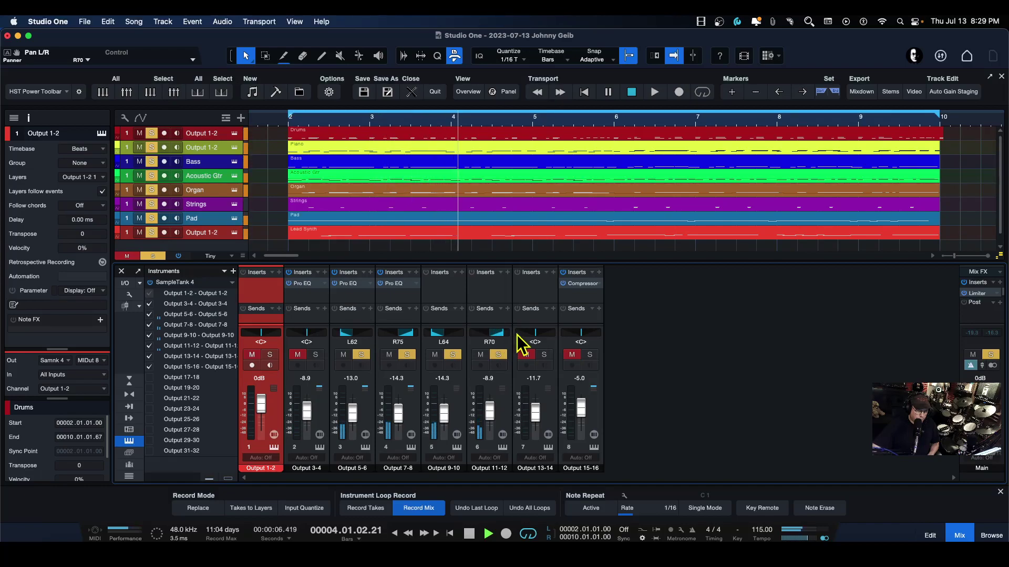
pyautogui.click(544, 355)
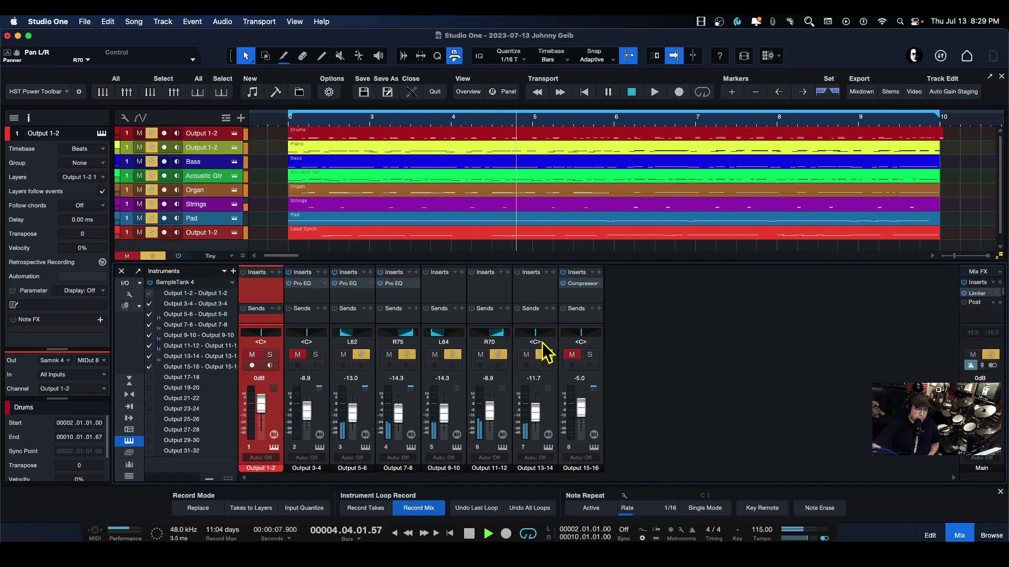
pyautogui.click(590, 355)
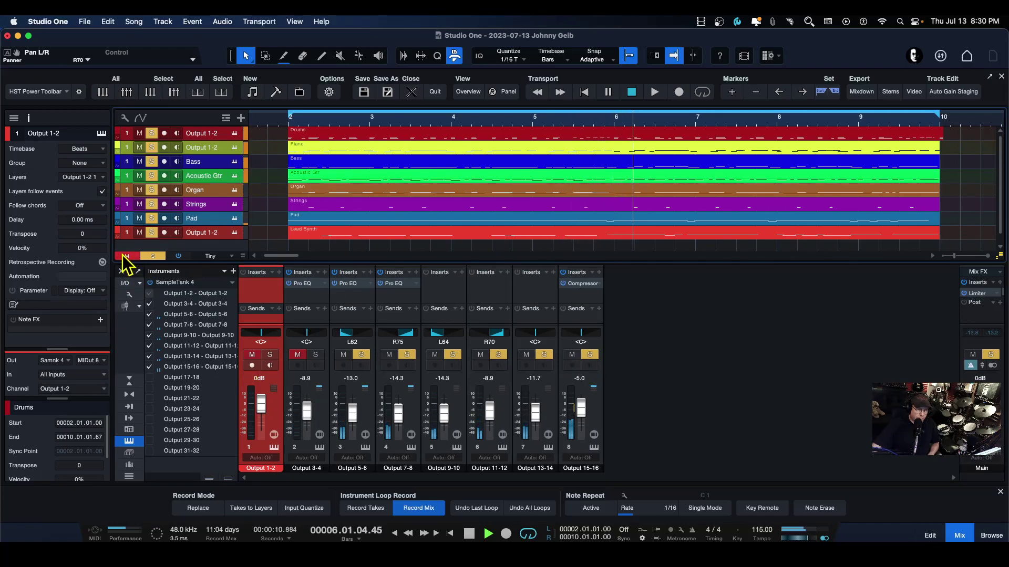
pyautogui.click(147, 255)
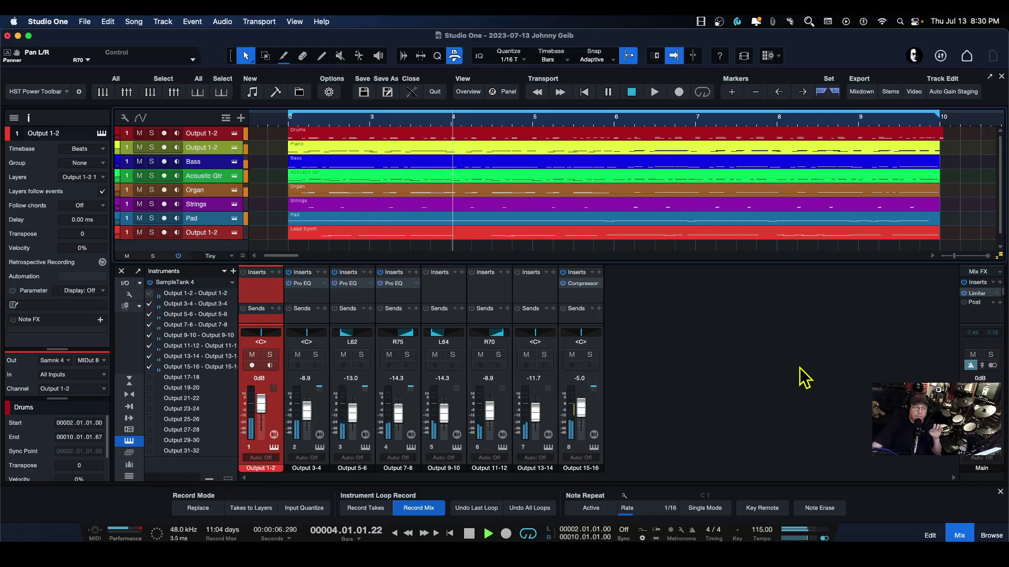
pyautogui.press('F11')
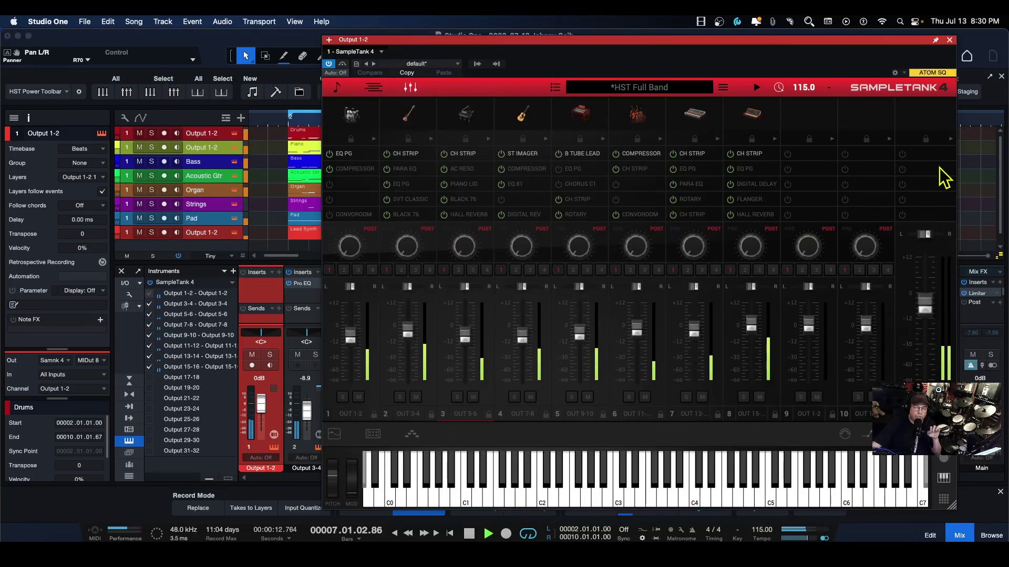
pyautogui.click(950, 40)
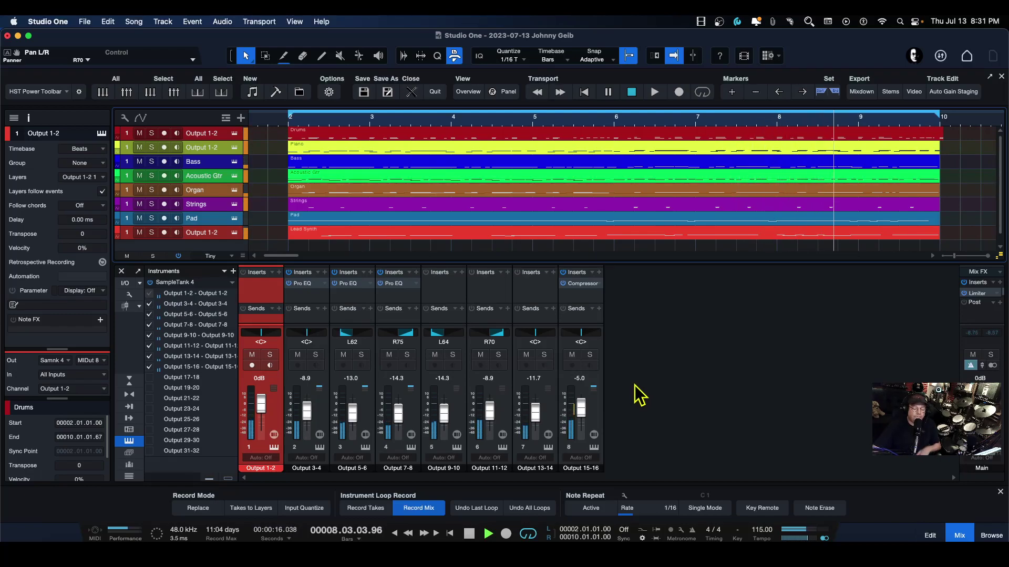
# Stop playback with the spacebar so the playhead returns to the song start
pyautogui.press('space')
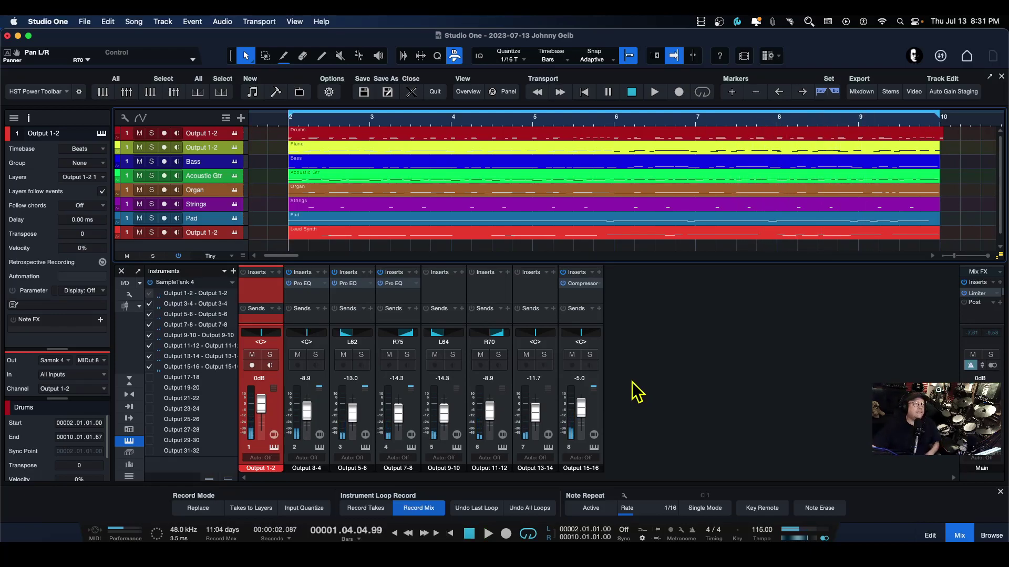